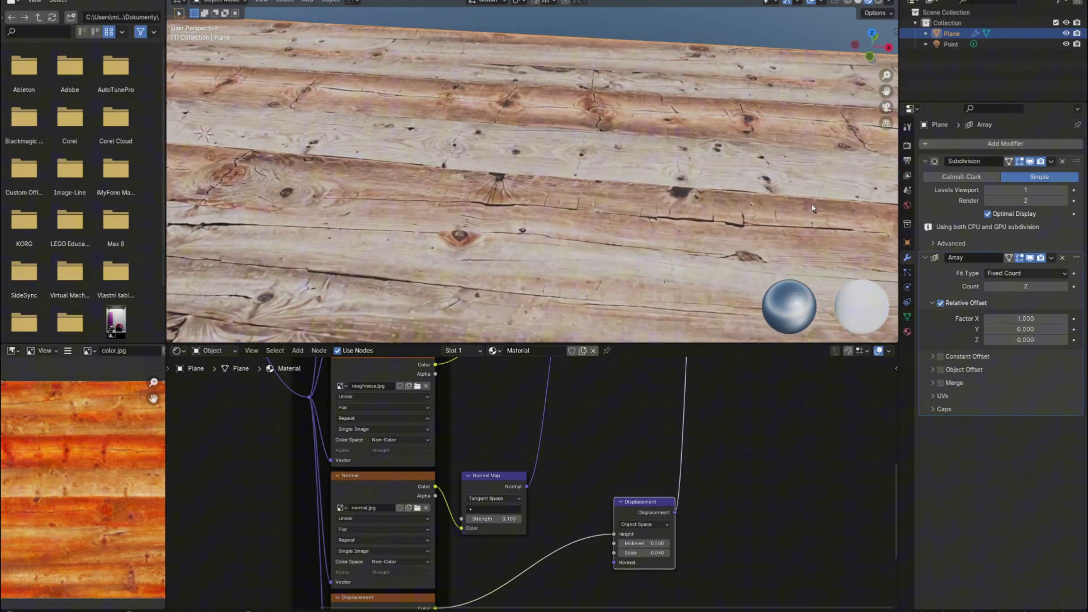
Enlarge the Blender viewport and set the floor plane's Array modifier count back to 2
drag(761, 353, 761, 529)
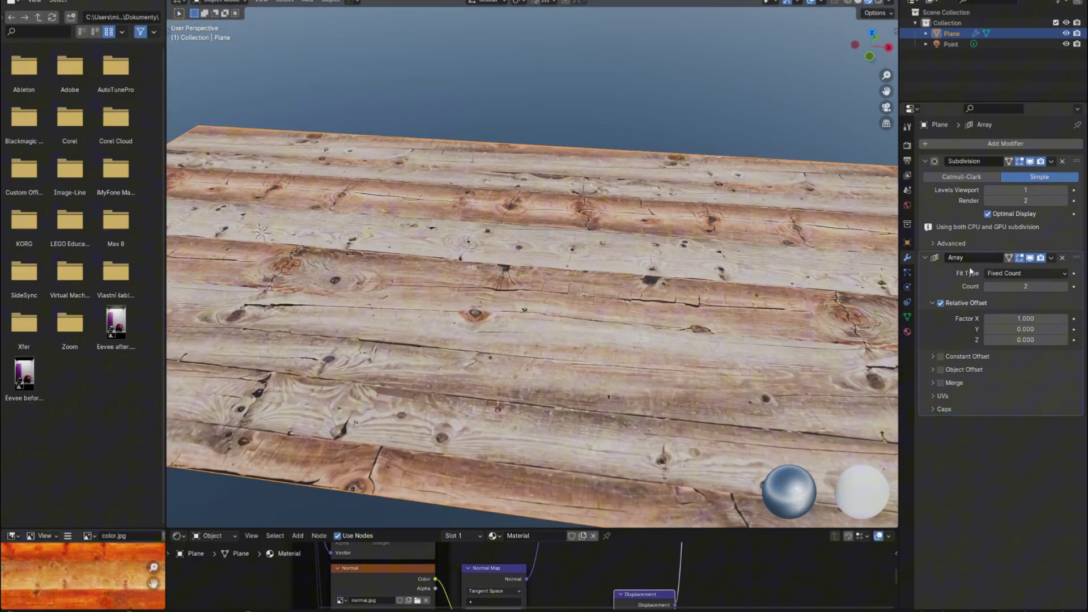
scroll(504, 285, up, 3)
scroll(504, 285, up, 3)
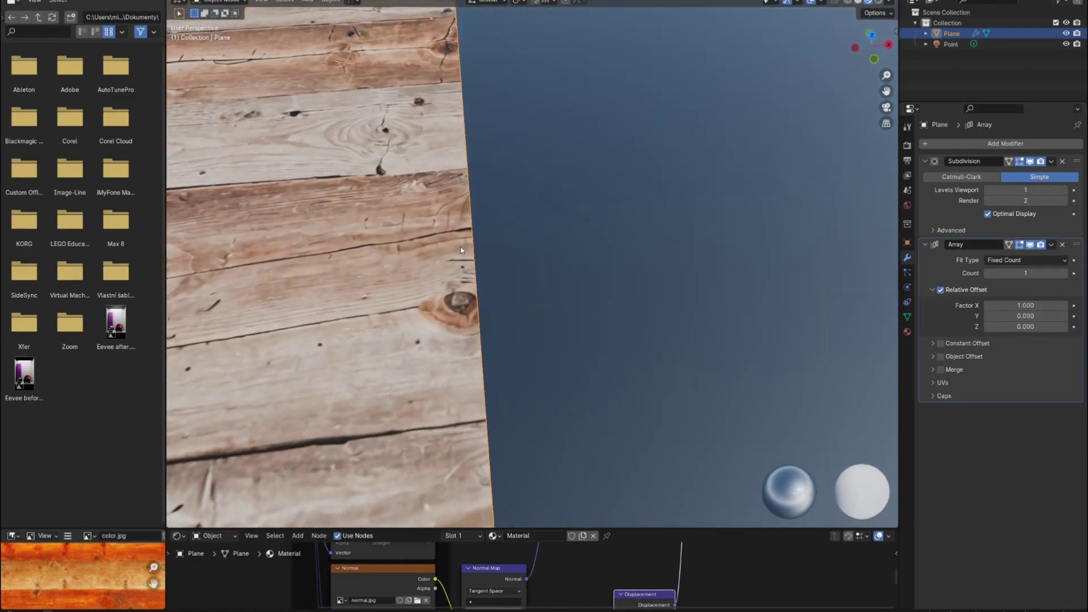
click(1065, 273)
scroll(713, 268, down, 3)
scroll(712, 267, down, 3)
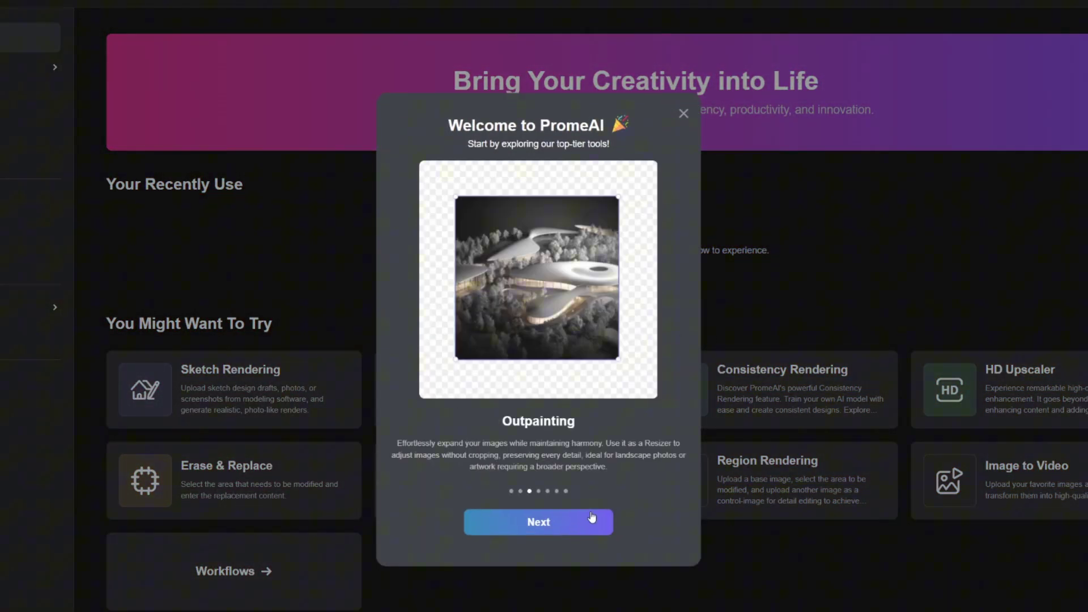
mouse_move(375, 35)
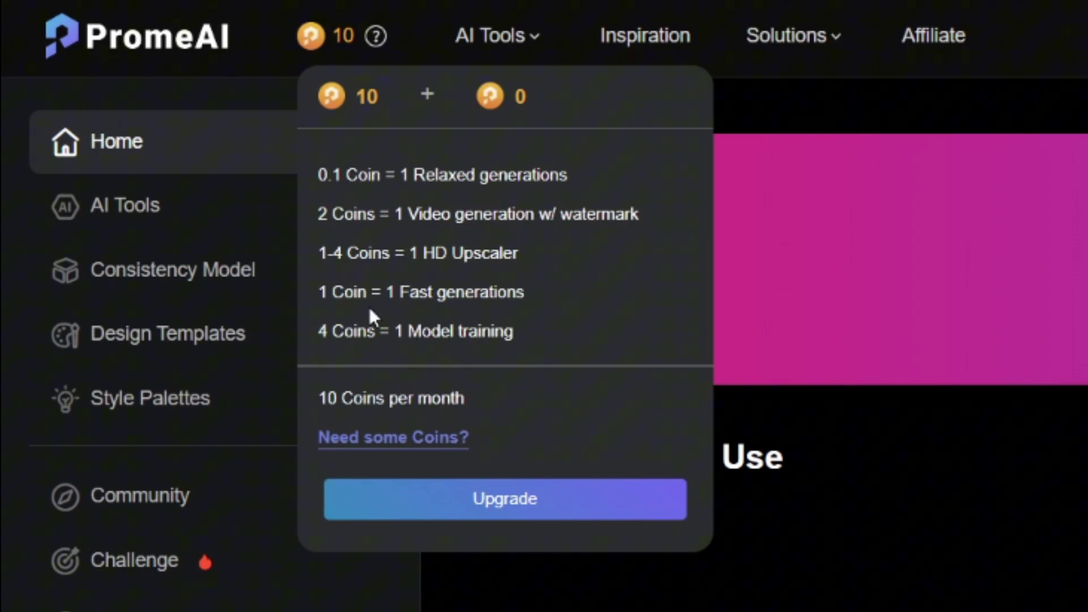
Review the coin cost rules and the Membership page's next coin refresh date
mouse_move(311, 36)
drag(313, 162, 497, 283)
click(376, 36)
drag(422, 296, 653, 306)
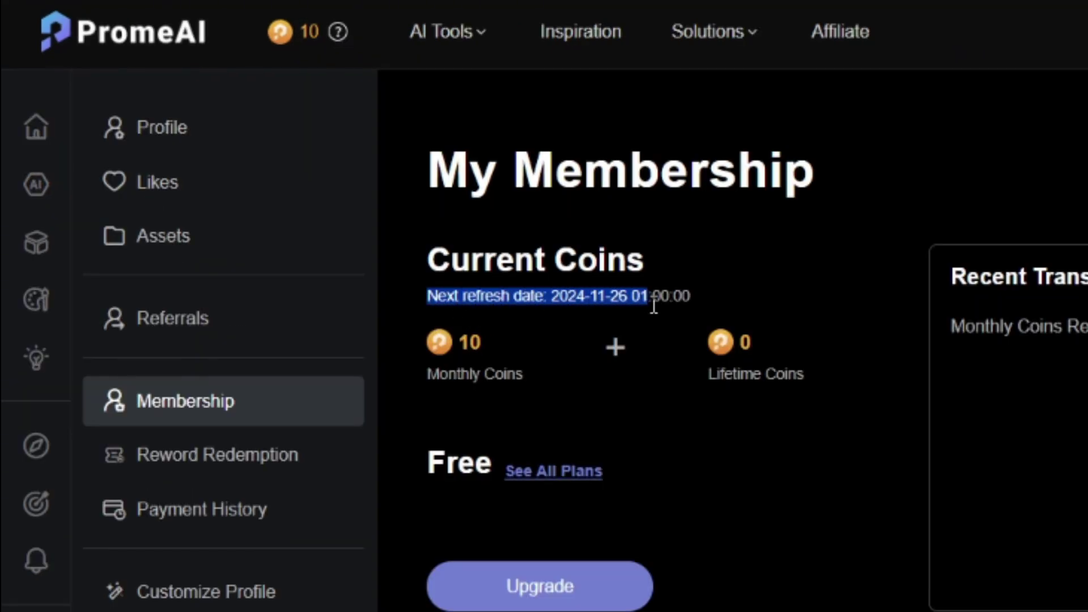
click(707, 306)
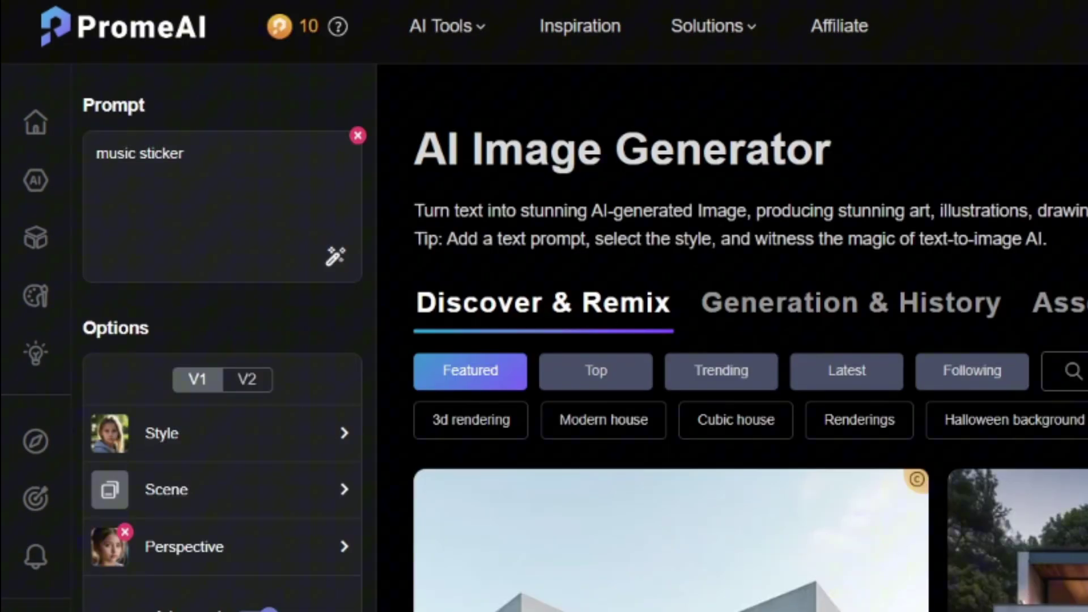
Set Number of images back to one, confirm the 20-coin redemption, and open AI Tools
scroll(175, 471, down, 10)
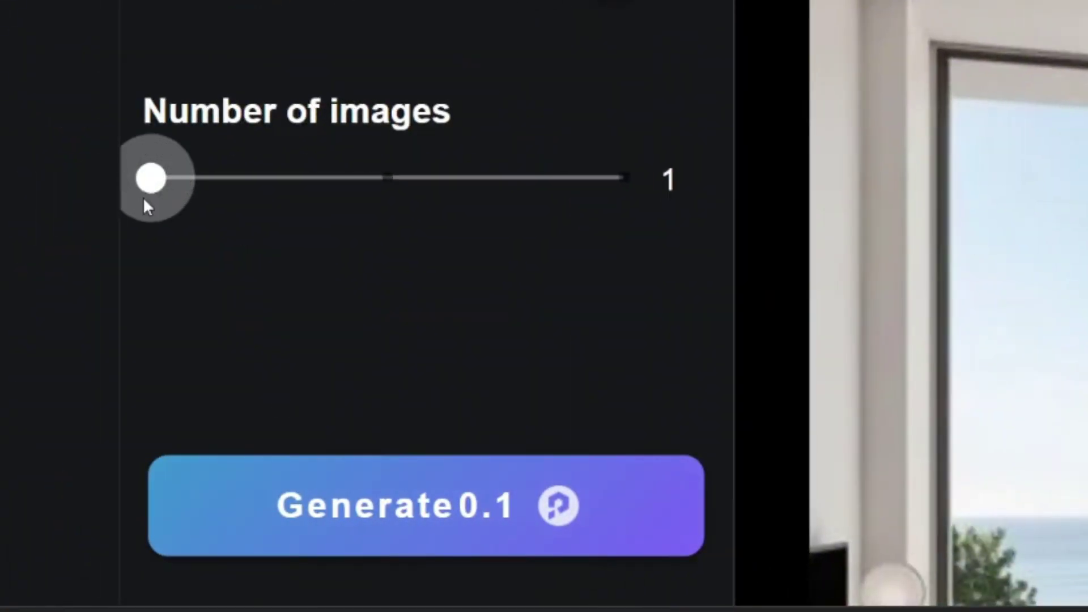
drag(147, 207, 504, 190)
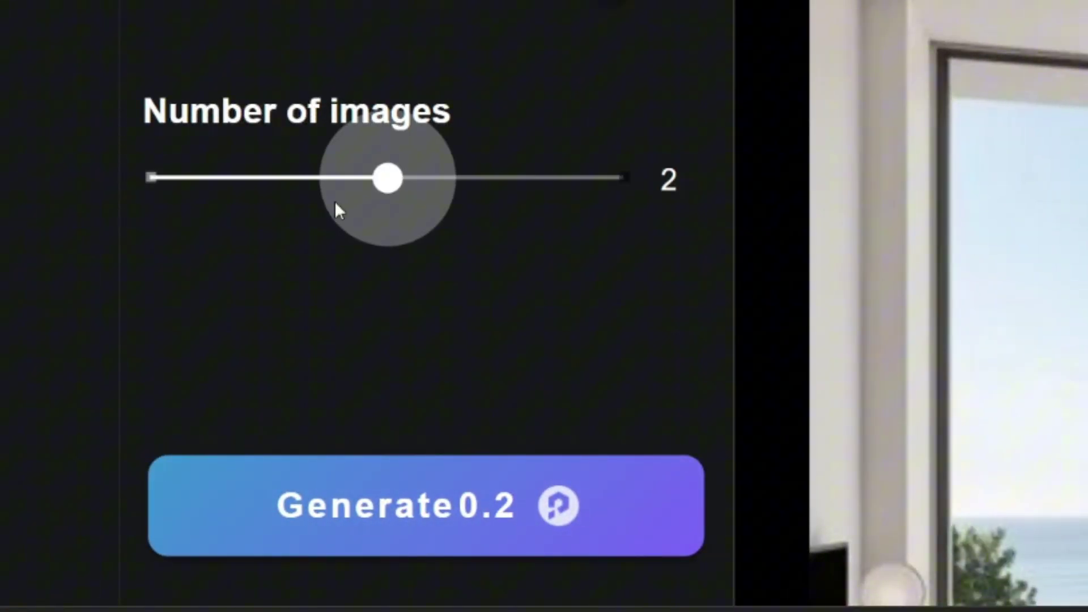
key(Left)
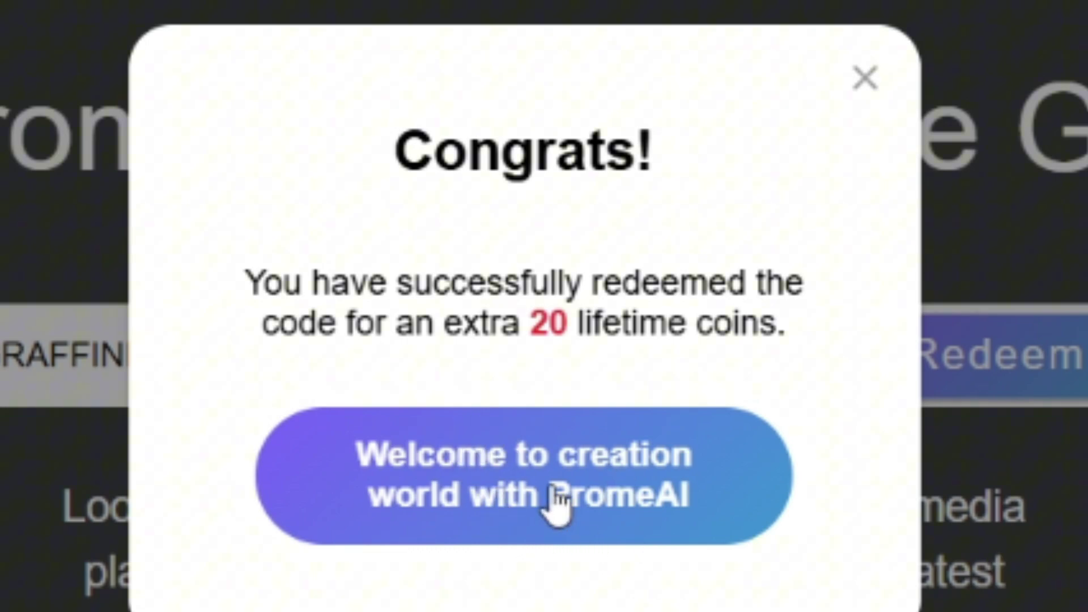
click(538, 490)
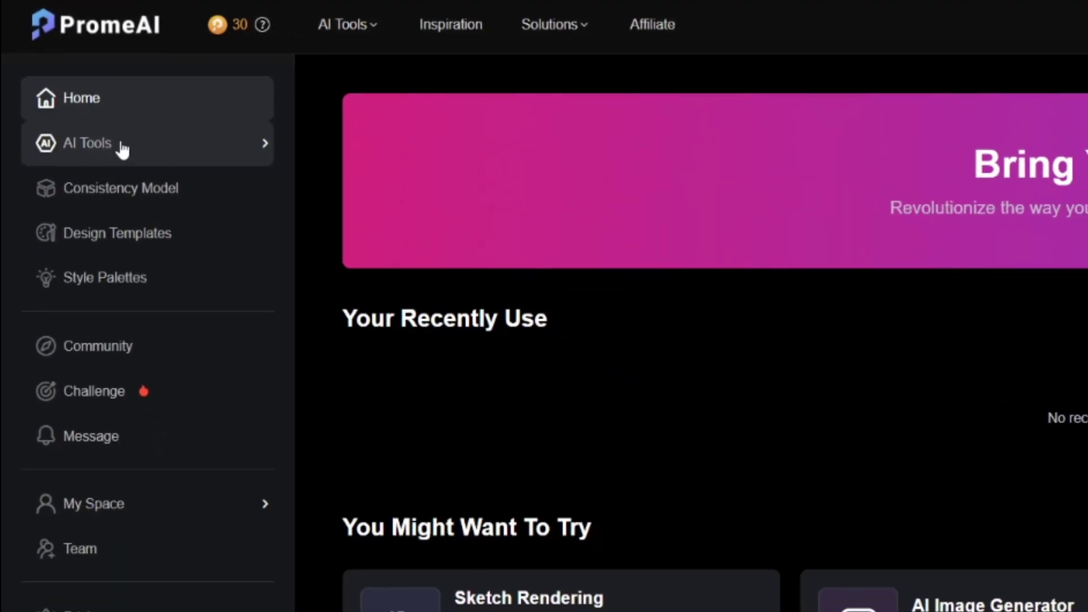
click(122, 148)
text(High tech motorbike design, orange and green color)
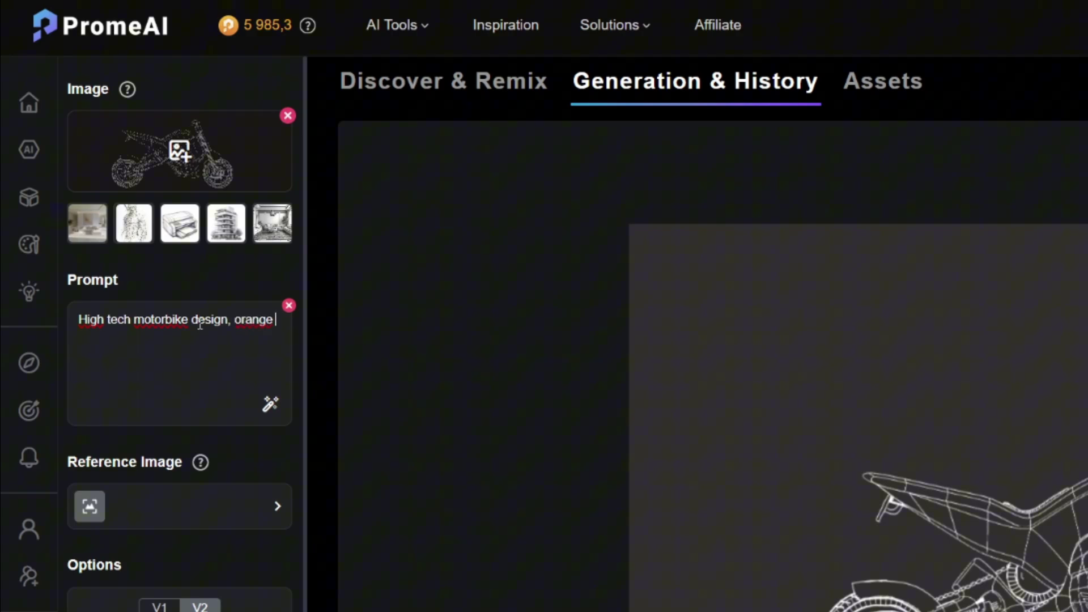
Finish the orange-and-green motorbike prompt and review the reference image choices
text(s)
scroll(194, 436, down, 3)
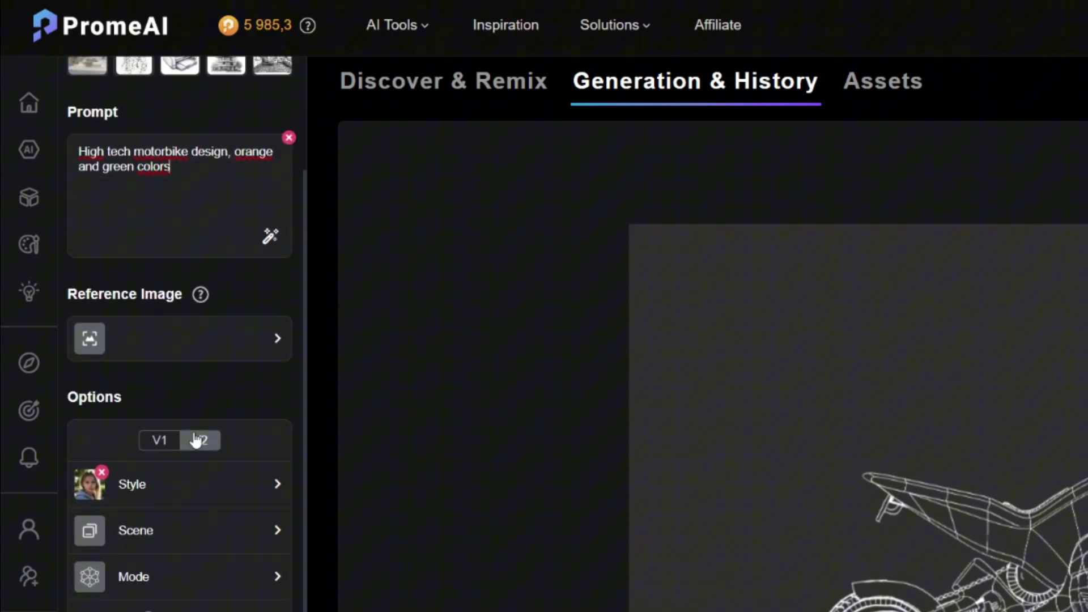
click(194, 352)
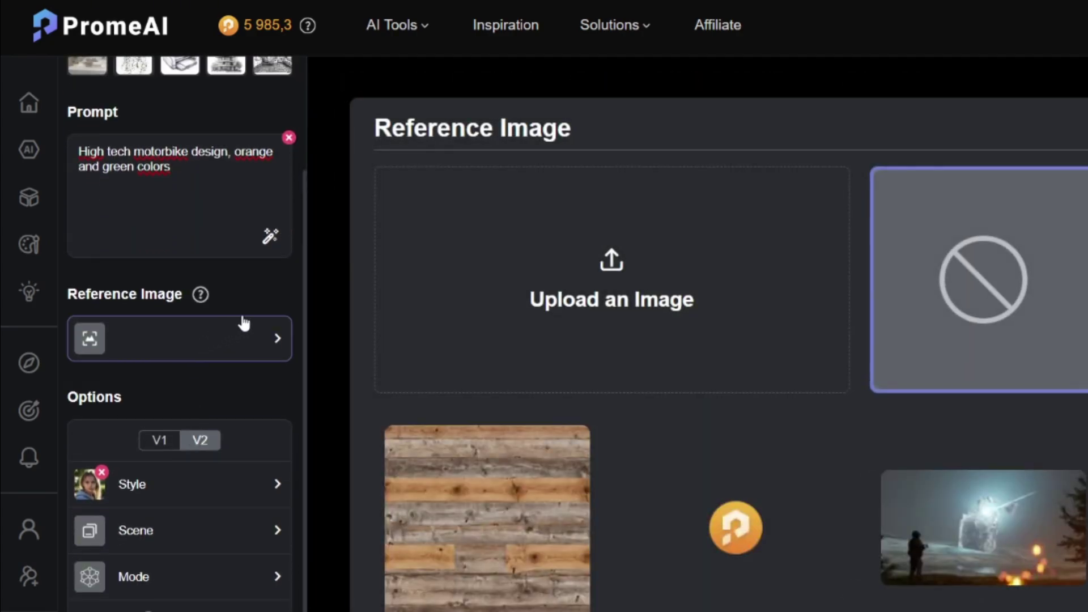
click(190, 488)
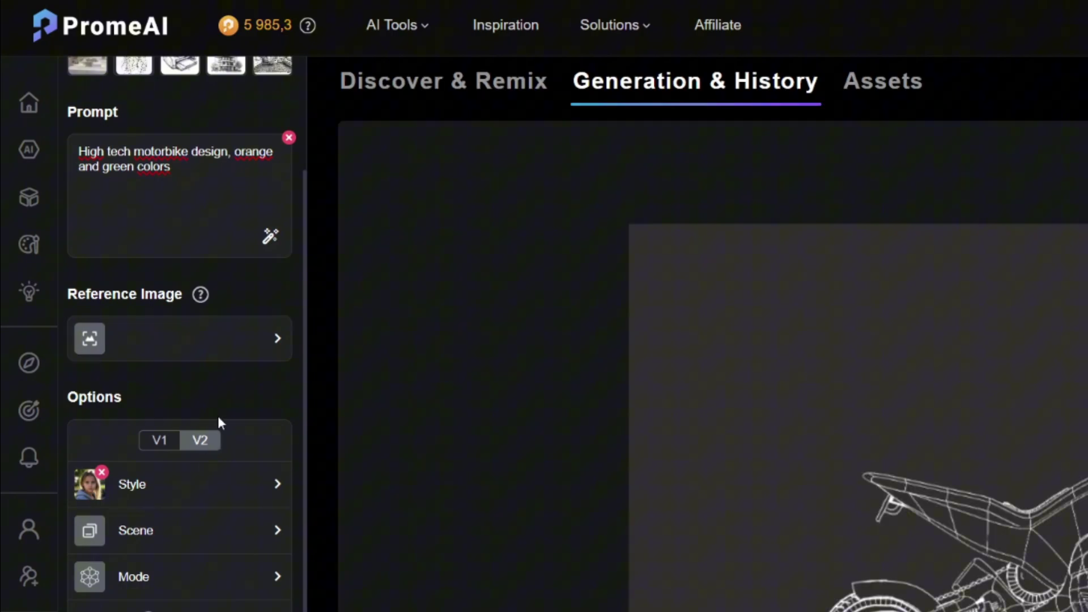
Browse the style categories and apply the Conceptual Art Sci-Fi style
click(203, 481)
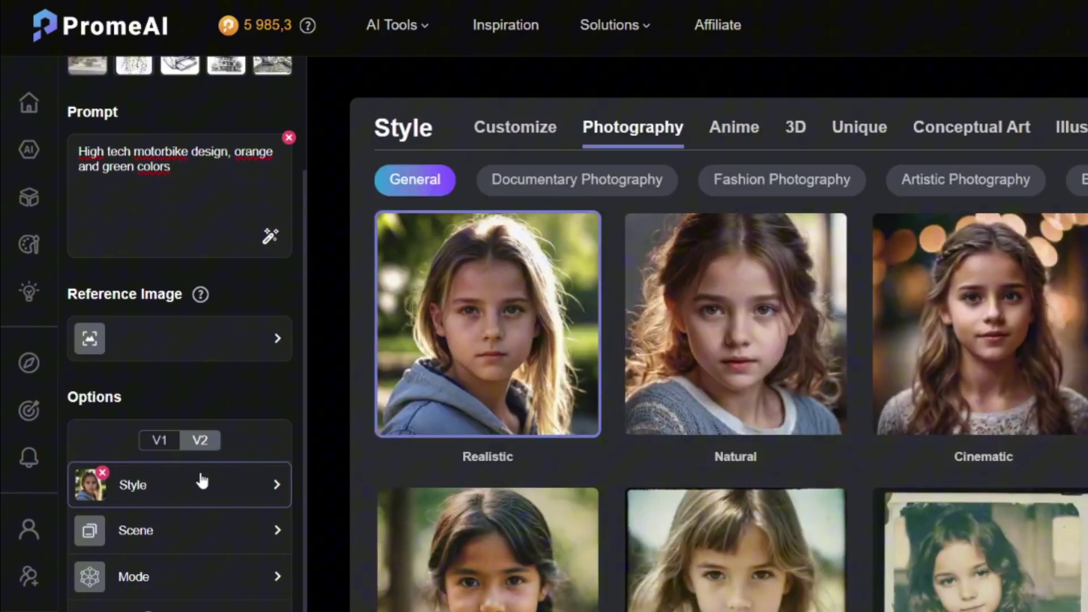
click(577, 179)
scroll(936, 548, down, 3)
click(462, 52)
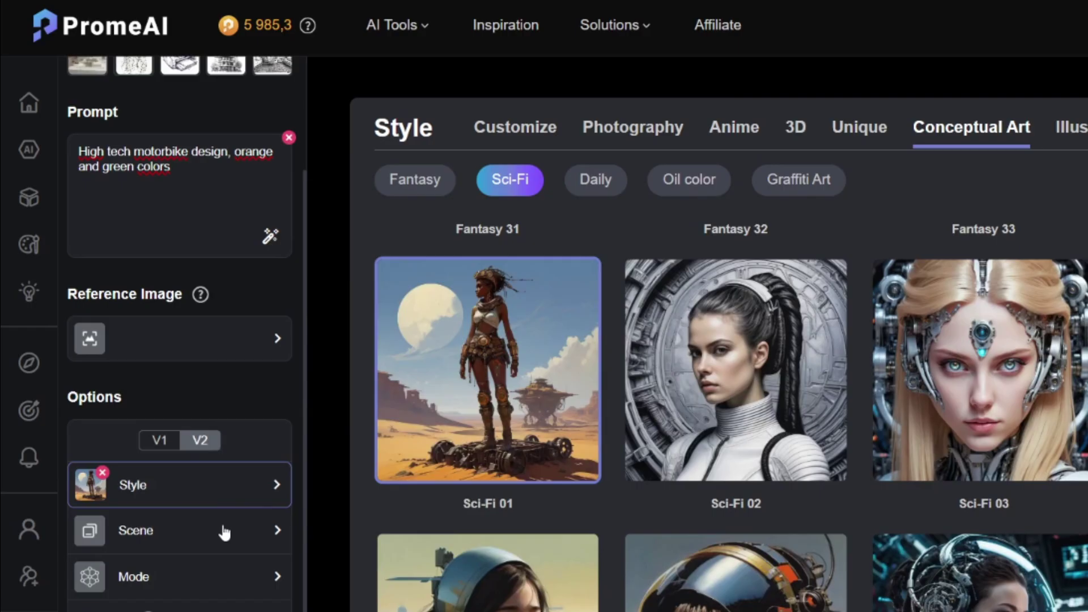
Choose the Vehicle Design > Sports scene and the Precision Concept rendering mode
click(162, 514)
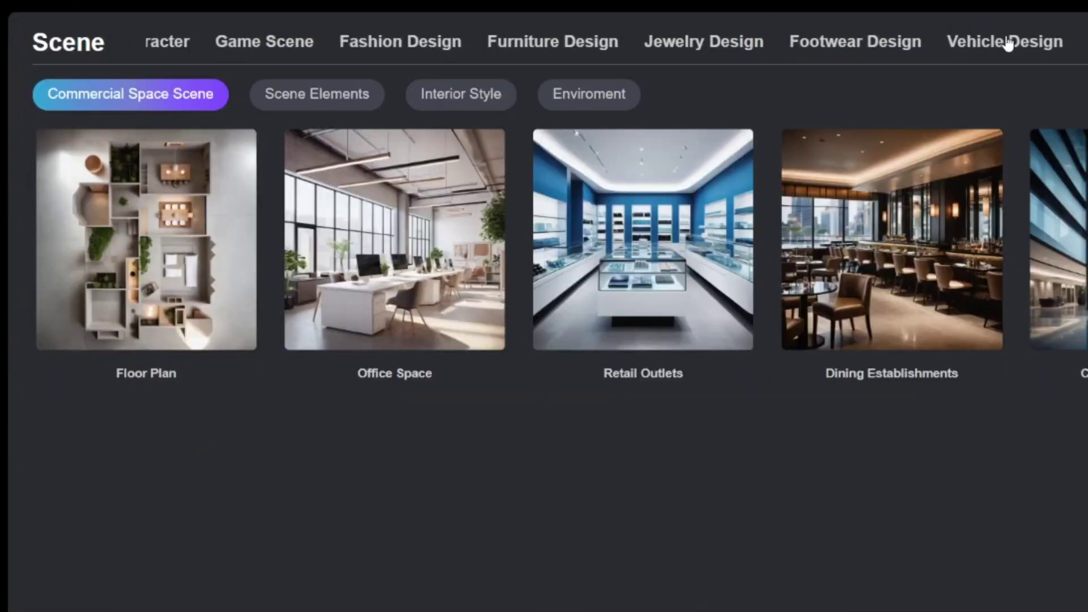
click(1007, 43)
click(199, 78)
scroll(154, 423, down, 3)
click(154, 424)
click(220, 306)
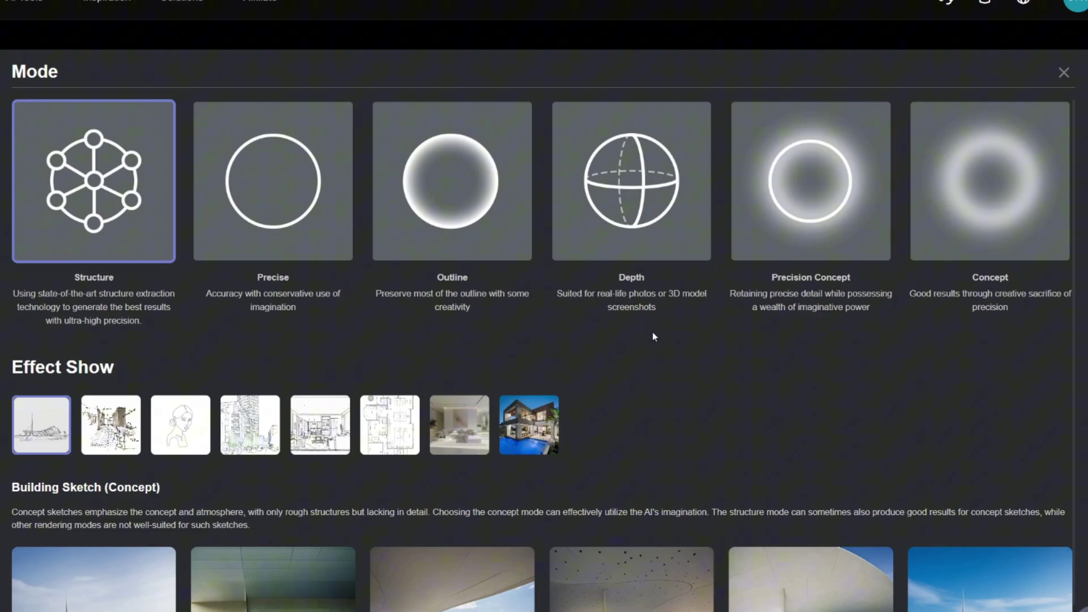
click(827, 217)
Add a negative prompt and review the perspective and lighting options
click(276, 205)
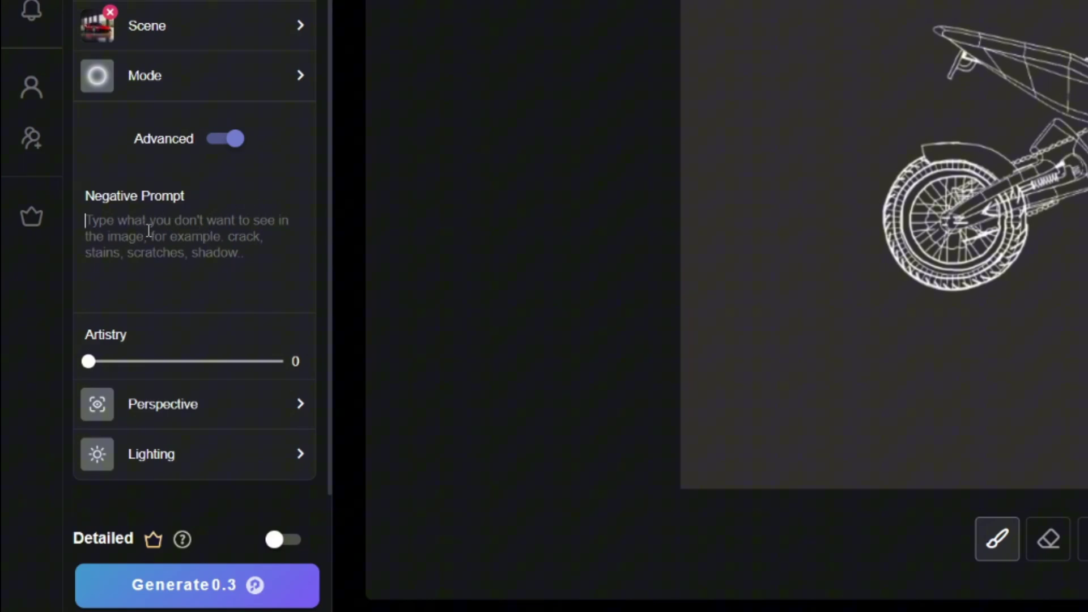
text(people)
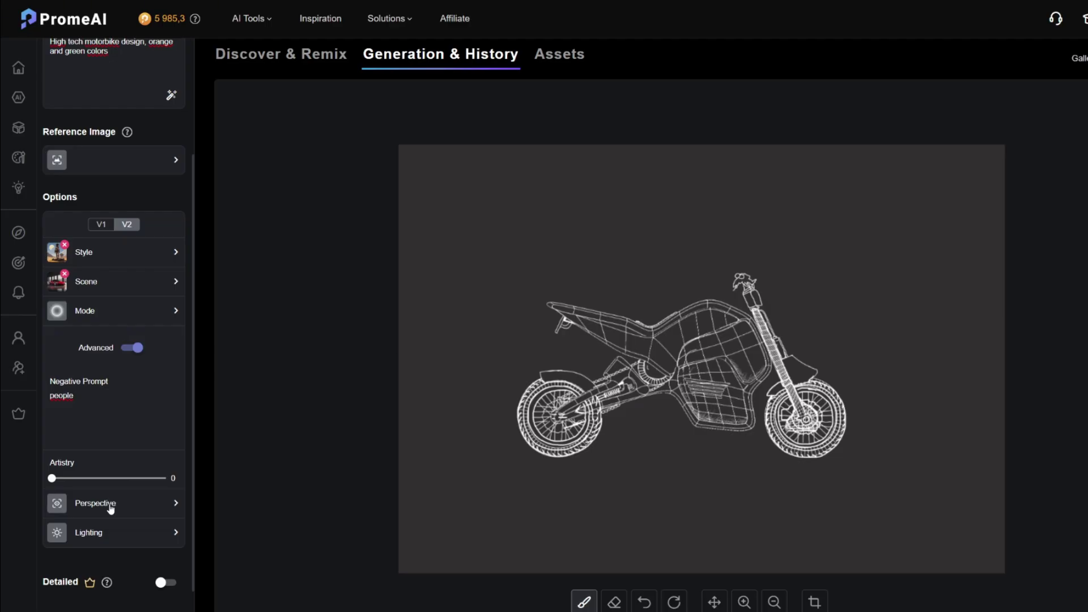
click(110, 508)
click(139, 531)
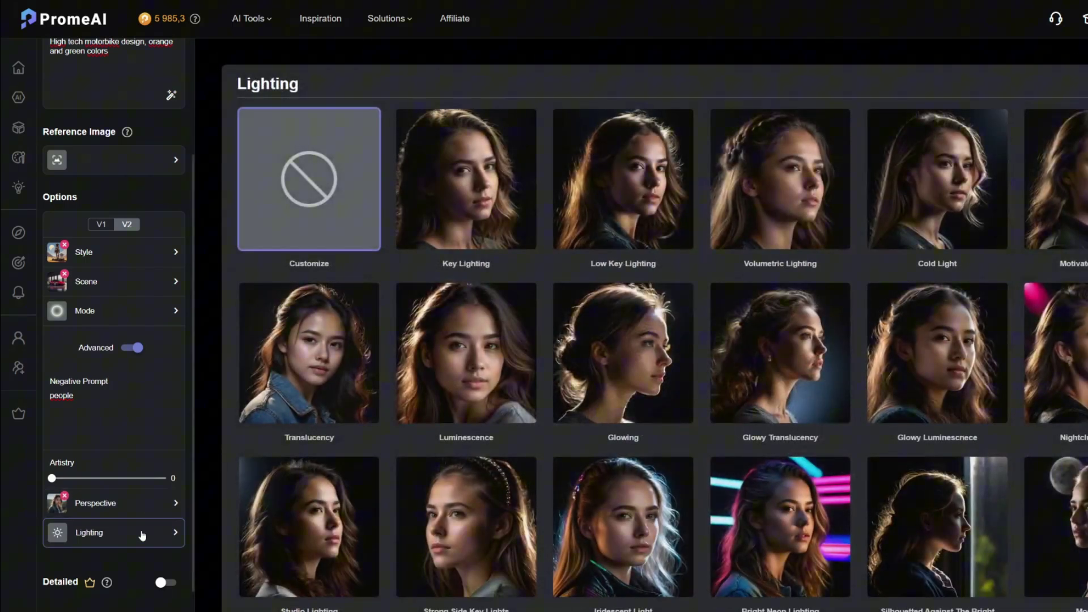
scroll(113, 499, down, 2)
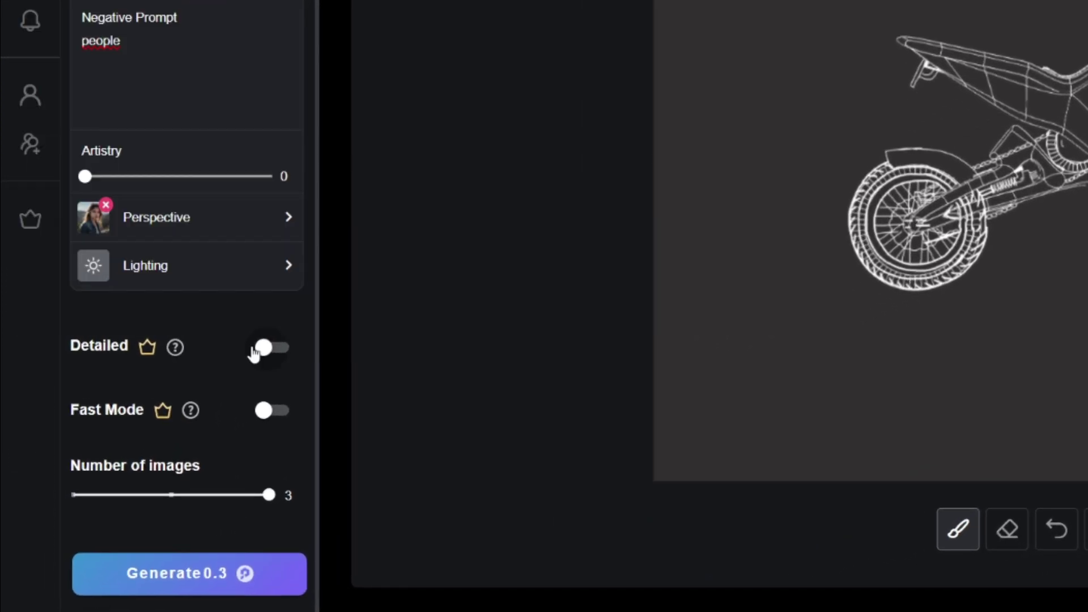
Generate three Detailed motorbike renders and download one with the Normal 4x Upscaler
click(257, 347)
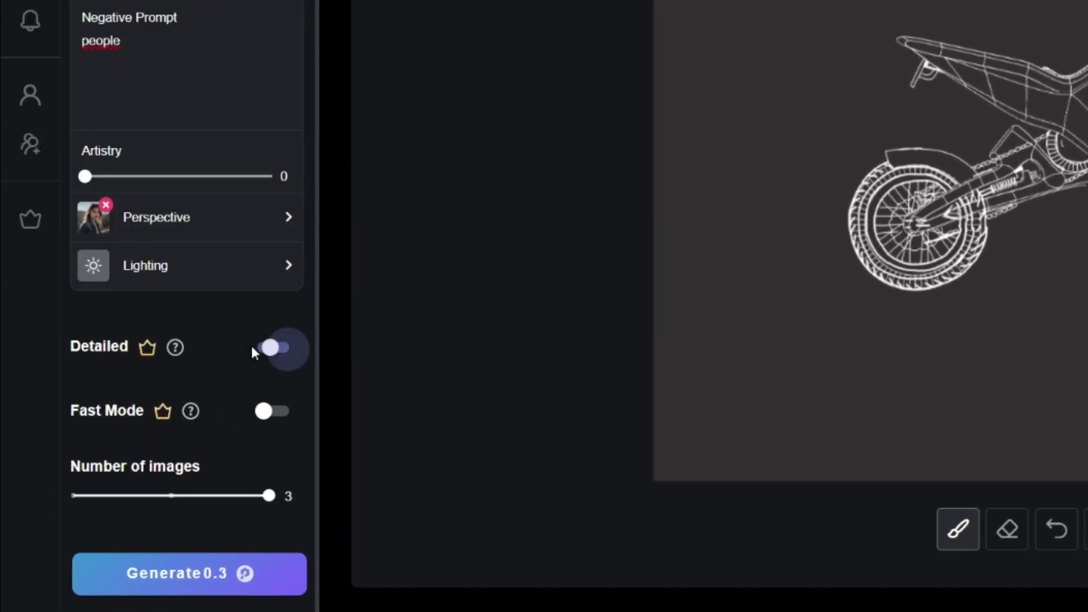
click(275, 417)
drag(170, 496, 259, 498)
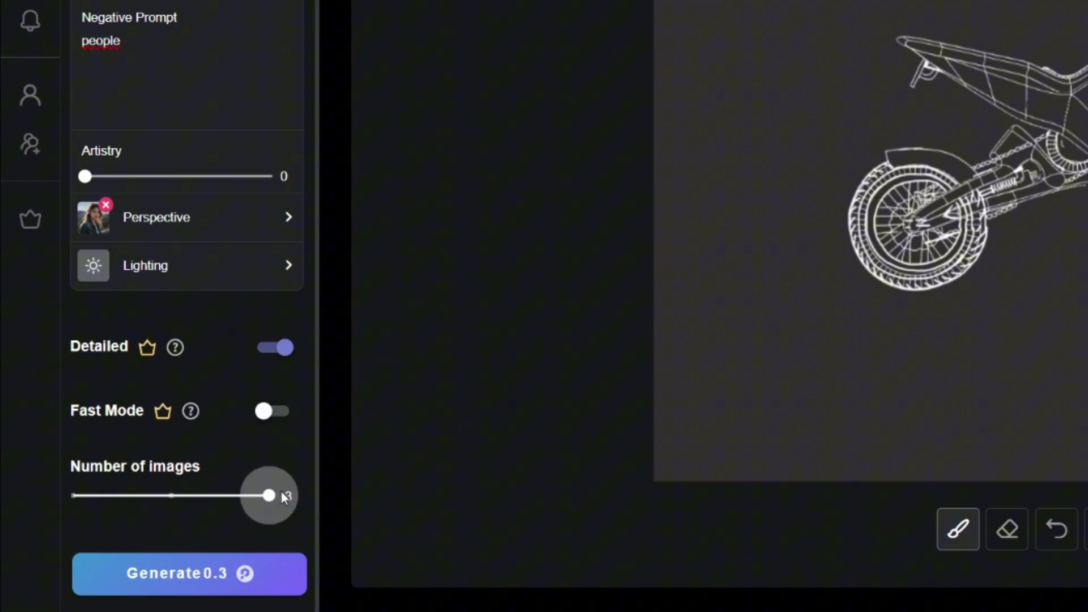
click(243, 566)
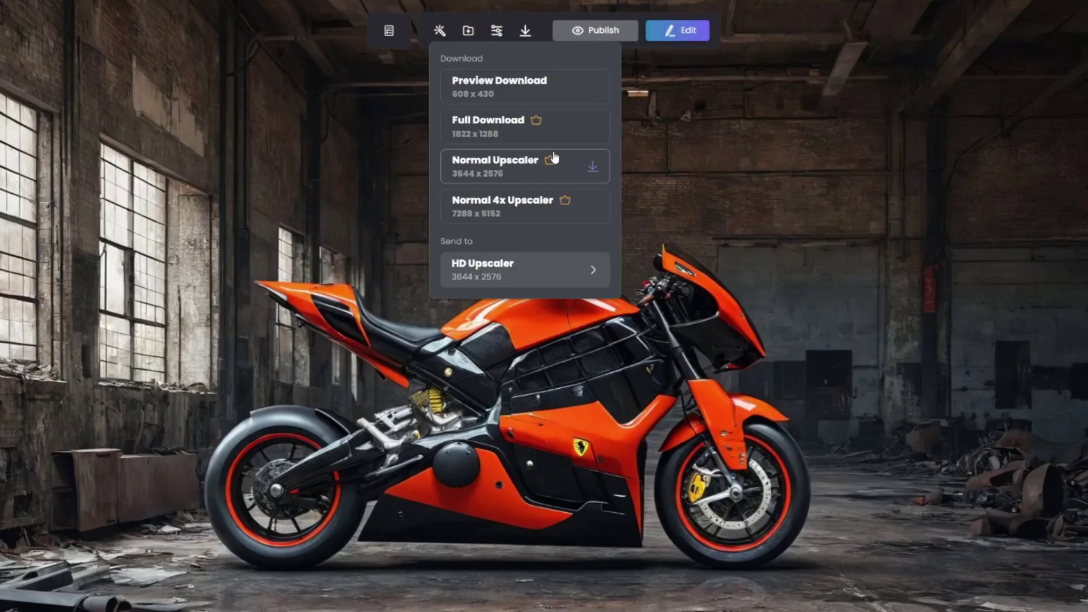
click(528, 214)
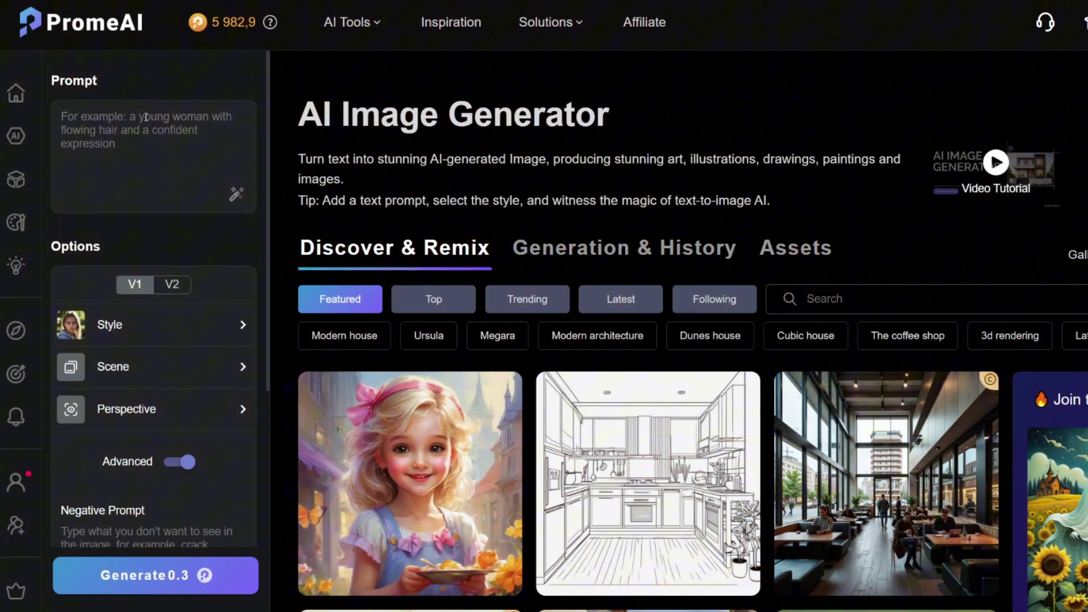
Enter the black-and-blue audio synthesizer prompt and generate it in Isometric style
text(audio synthesizer with buttons, black and blue)
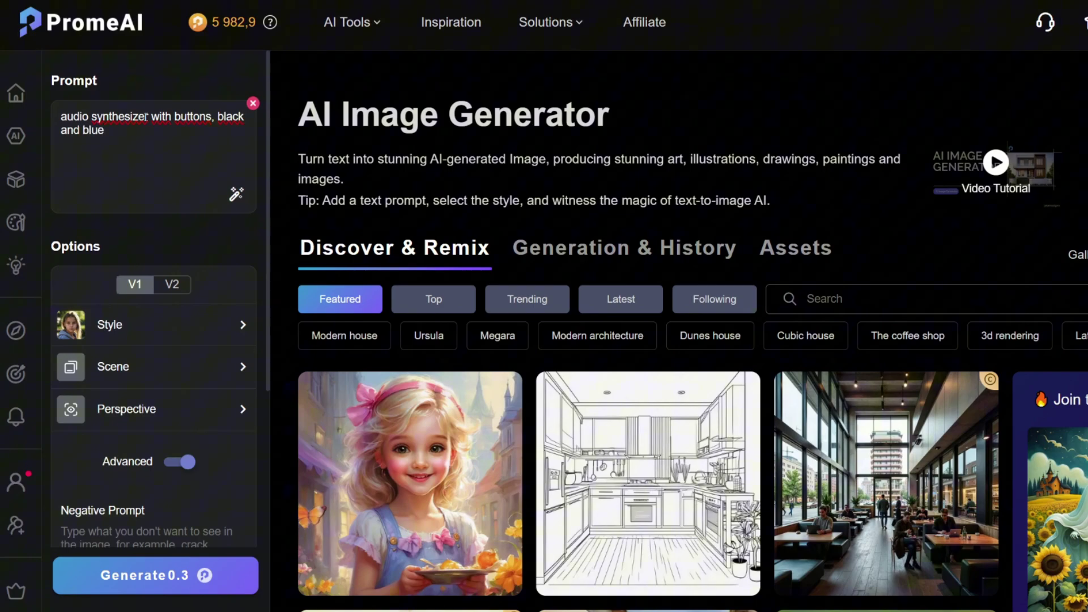
click(582, 209)
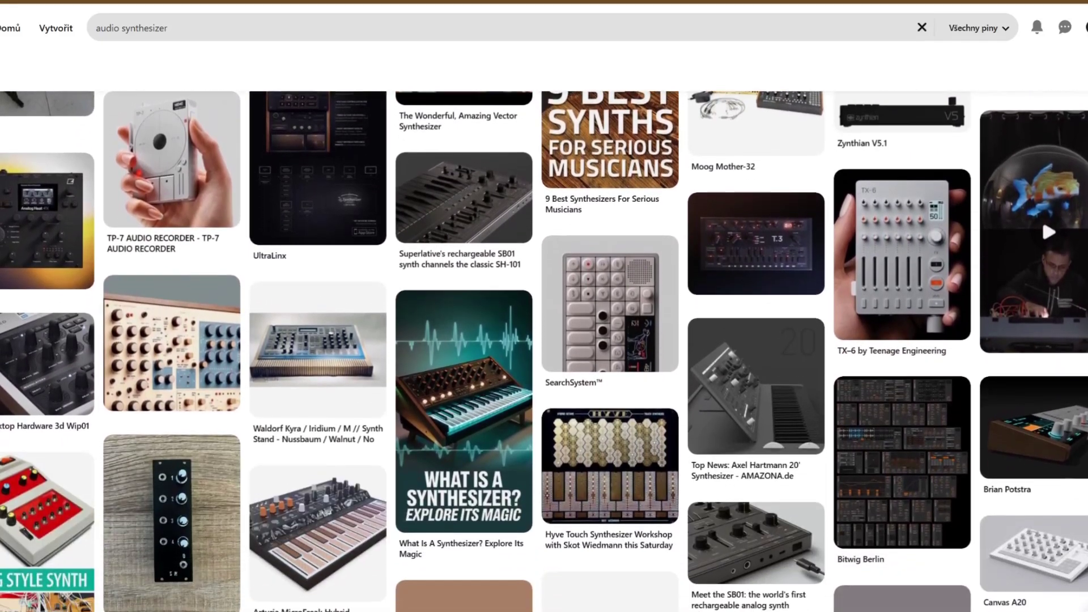
Scroll through Pinterest audio synthesizer pins, then the PromeAI generation history
scroll(544, 351, down, 2)
scroll(544, 351, down, 2)
scroll(544, 351, down, 2)
scroll(544, 352, down, 2)
scroll(544, 351, down, 2)
scroll(544, 351, down, 2)
scroll(544, 351, down, 2)
scroll(544, 351, down, 2)
scroll(544, 351, down, 2)
scroll(544, 351, down, 1)
scroll(544, 351, down, 2)
scroll(544, 351, down, 2)
scroll(544, 351, down, 2)
scroll(544, 351, down, 2)
scroll(544, 352, down, 2)
scroll(544, 351, down, 2)
scroll(544, 351, down, 2)
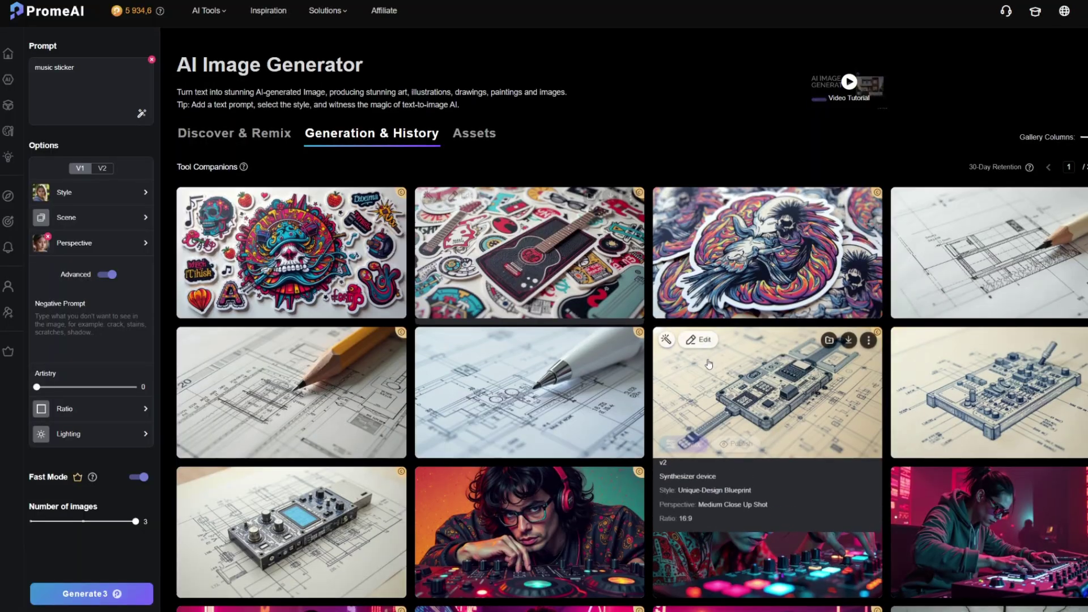
scroll(709, 364, down, 5)
scroll(709, 365, down, 5)
scroll(711, 367, down, 5)
scroll(713, 368, down, 4)
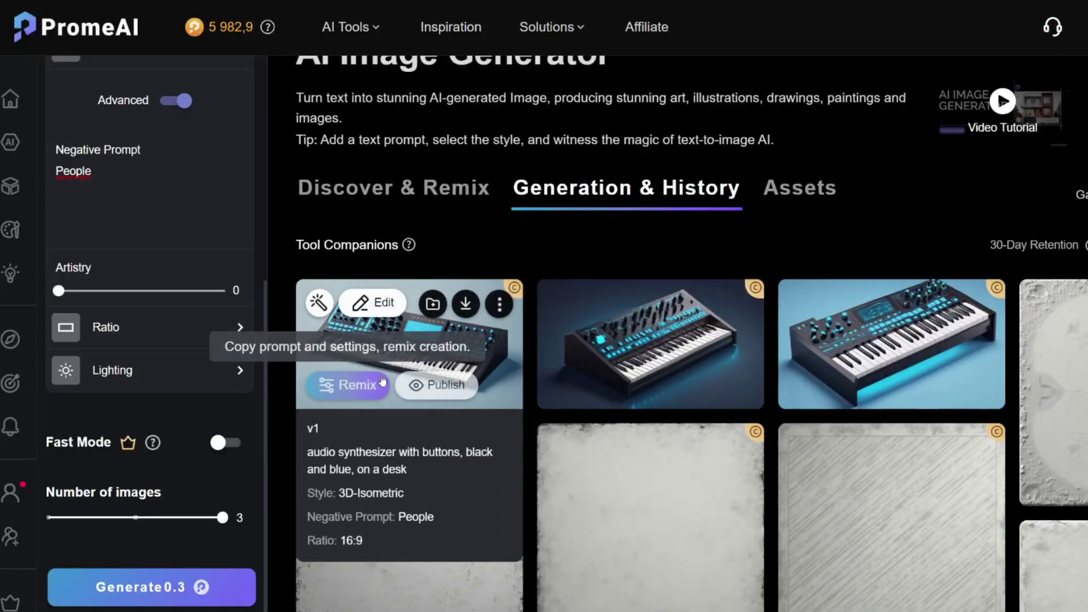
Load the pencil-on-blueprint image's prompt and settings into the generator
click(357, 384)
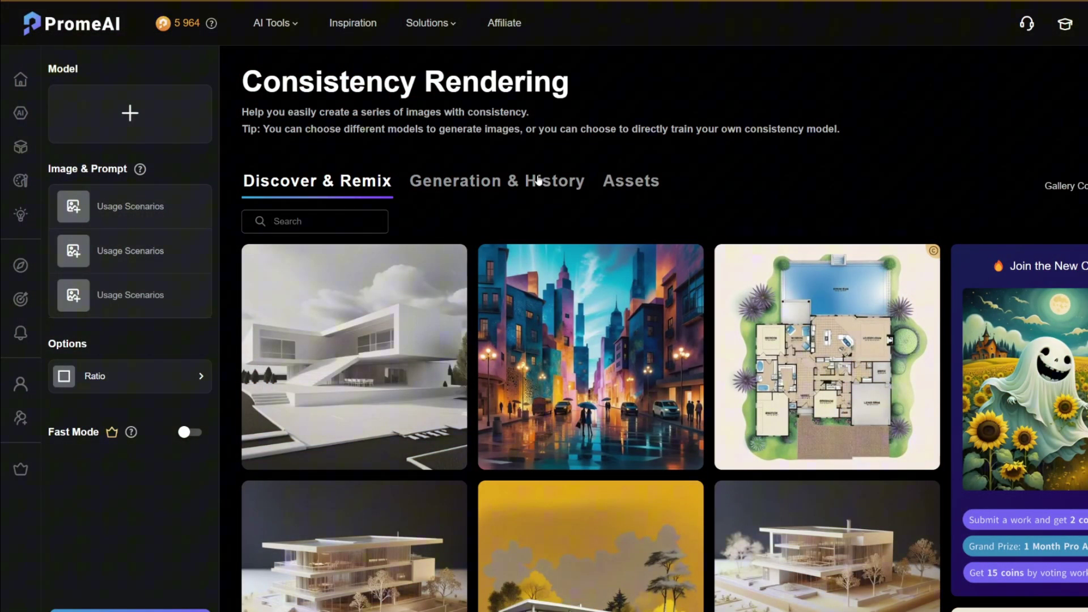
Create a 'Grand canyon landscape' consistency model from the canyon reference and train it
click(538, 180)
click(370, 180)
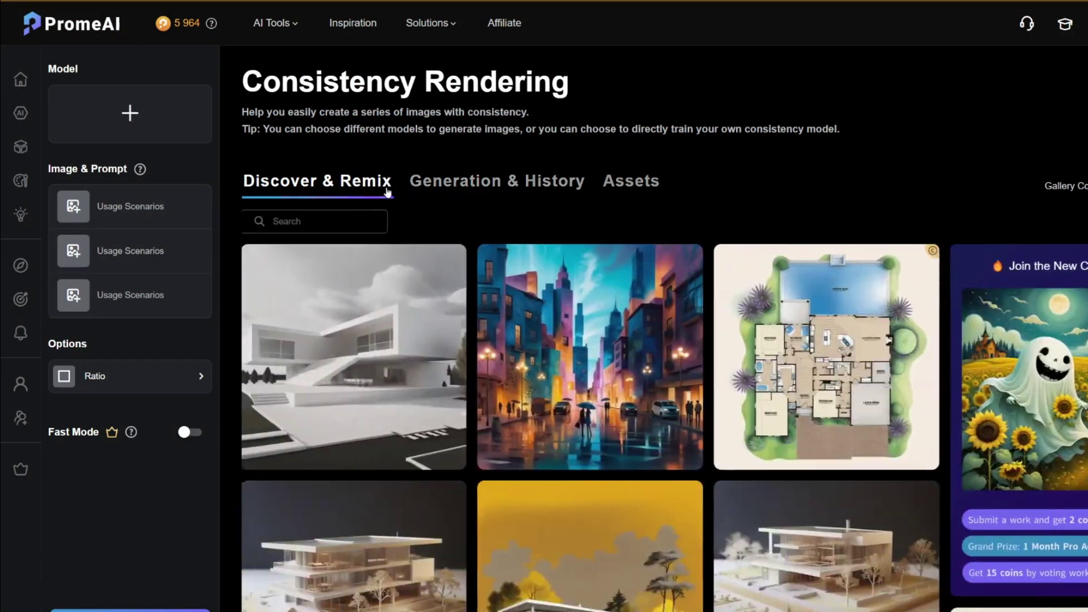
click(142, 119)
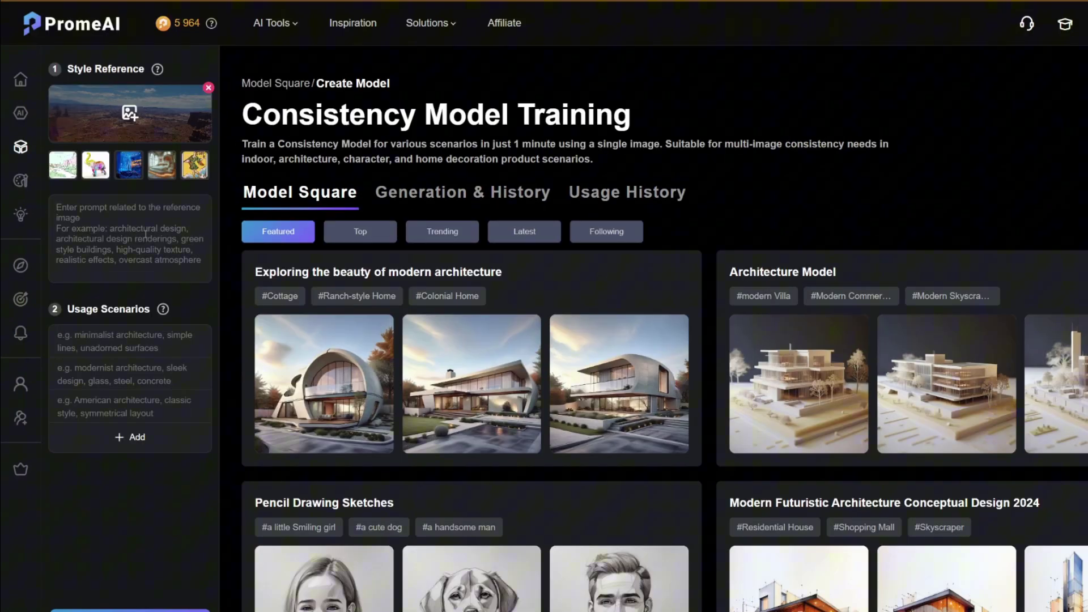
text(Grand canyon landscape)
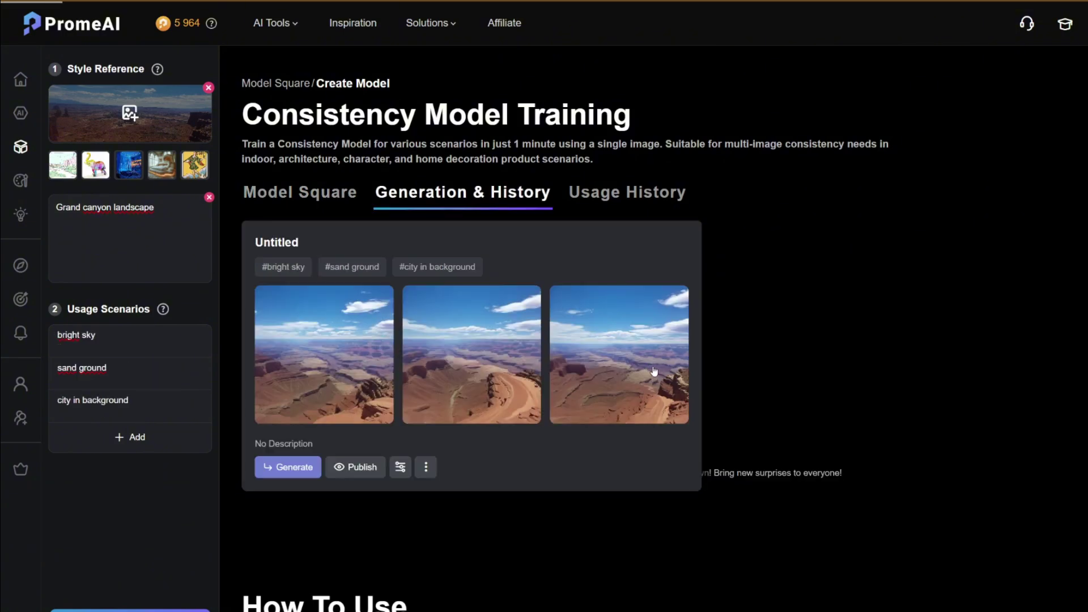
click(655, 372)
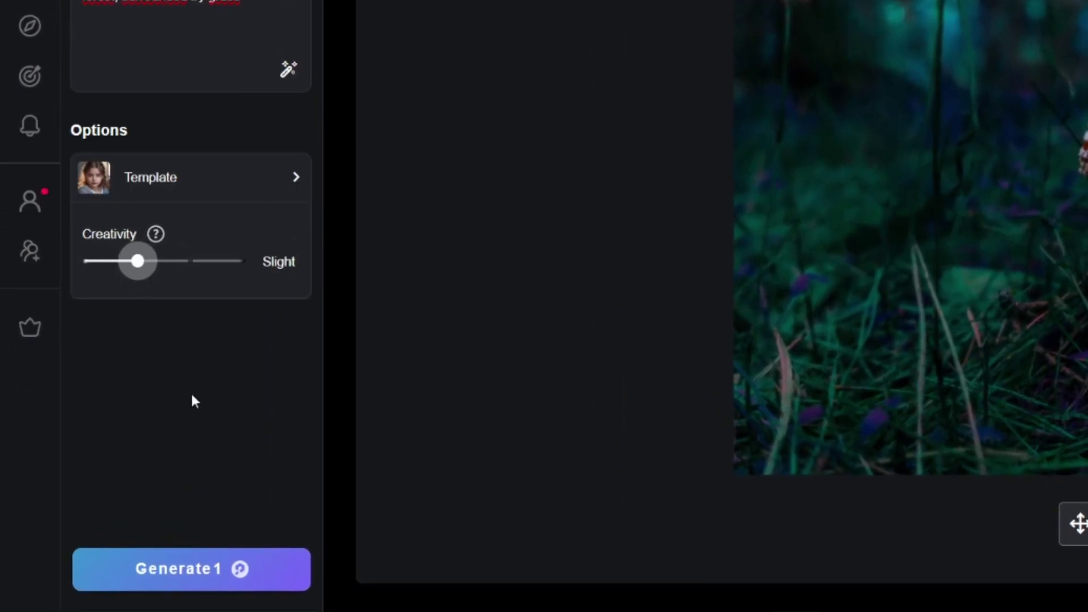
Generate the dark forest mushroom image at Slight creativity
click(241, 588)
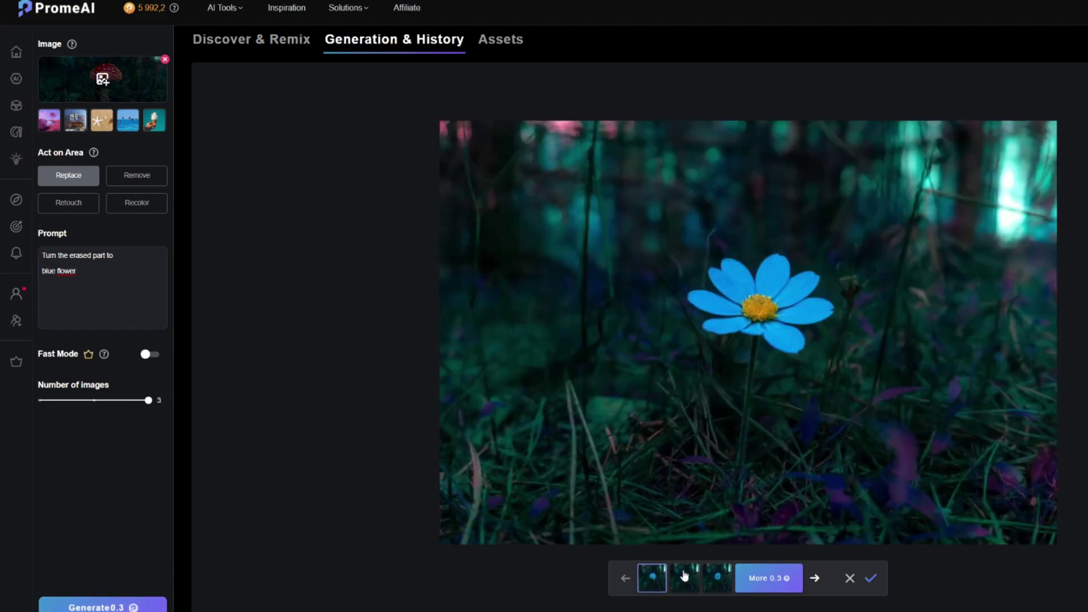
Preview the third blue flower result, the fullest blue daisy
click(716, 583)
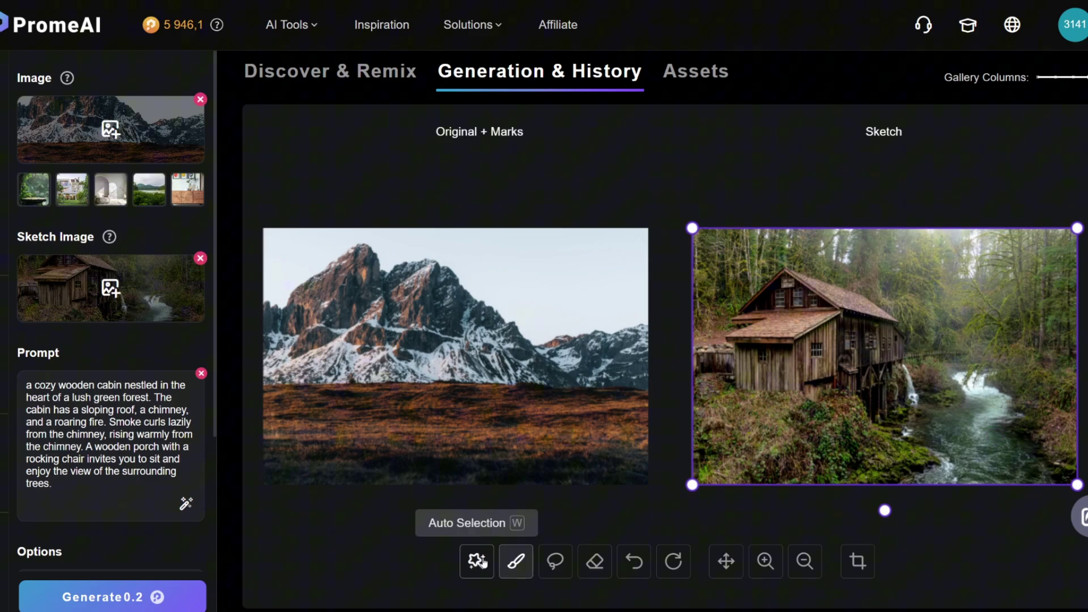
Outline a meadow spot below the peaks and shrink the cabin photo over it
click(476, 561)
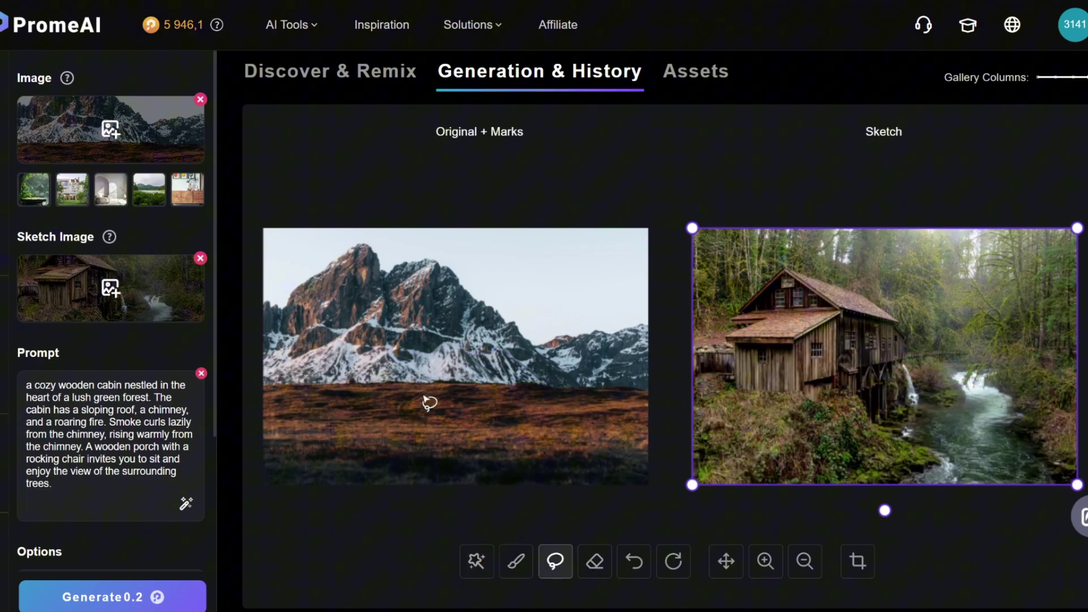
mouse_move(430, 401)
mouse_down()
mouse_move(417, 400)
mouse_move(434, 403)
mouse_up()
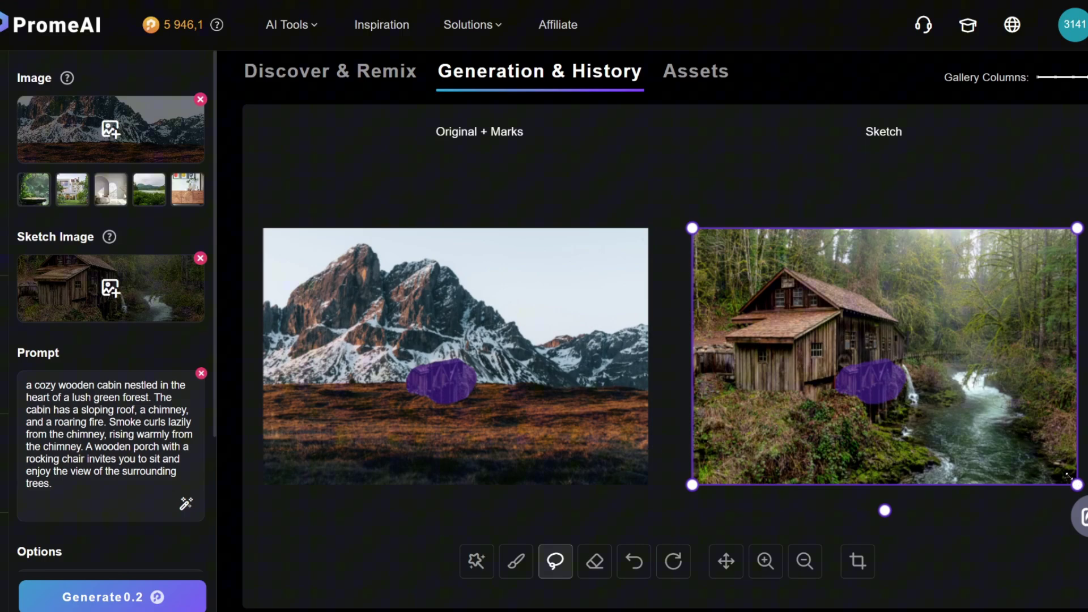
mouse_move(1065, 472)
mouse_down()
mouse_move(828, 311)
mouse_move(963, 419)
mouse_move(928, 402)
mouse_move(936, 419)
mouse_up()
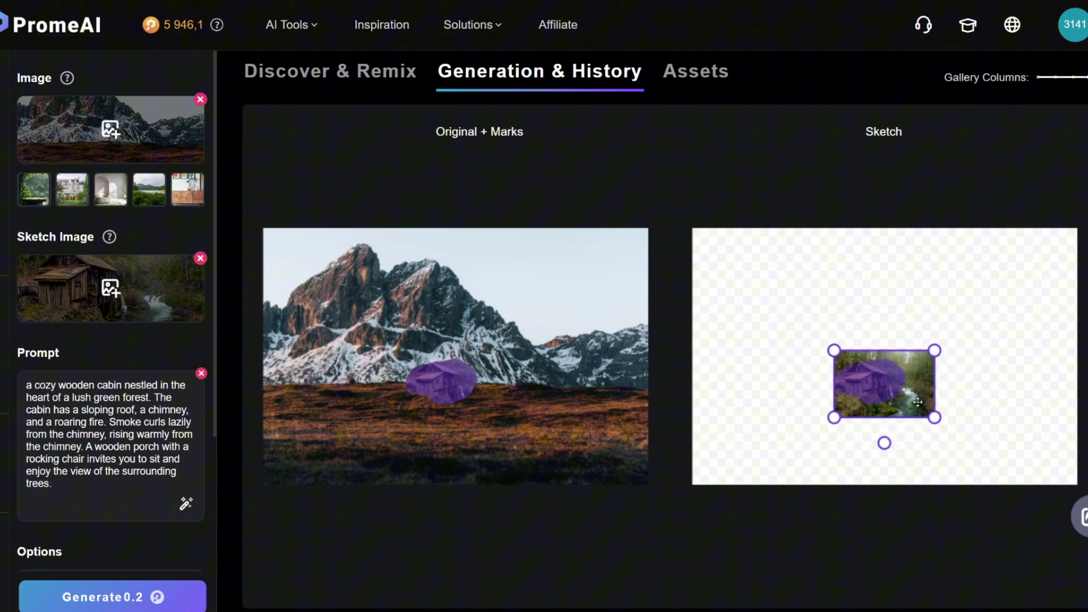
drag(937, 416, 922, 415)
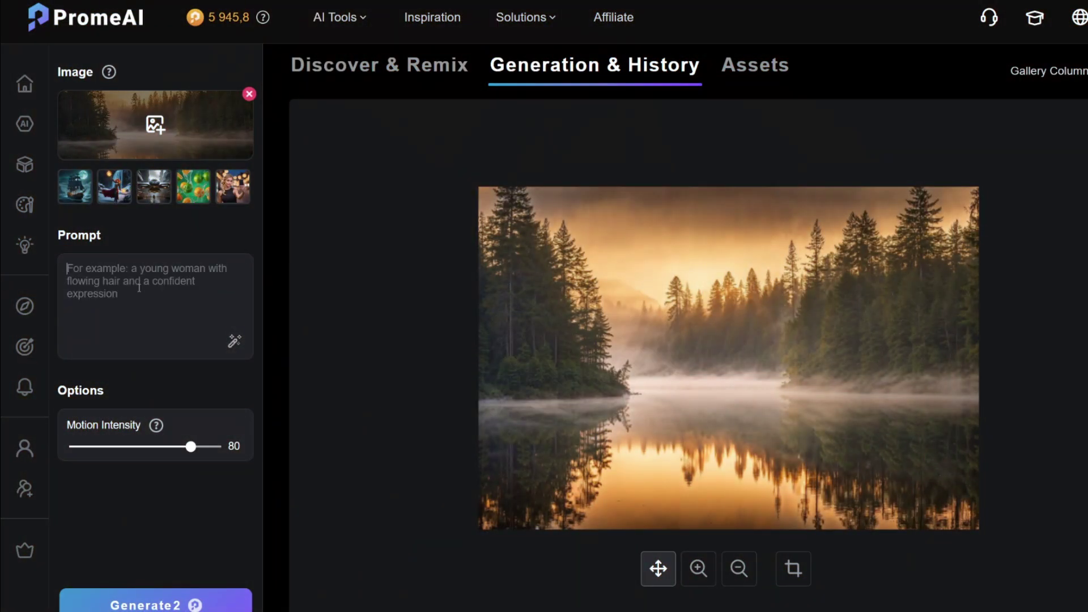
Enter the prompt 'forest lake with morning mist' for the lake animation
text(forest lake with morning mist)
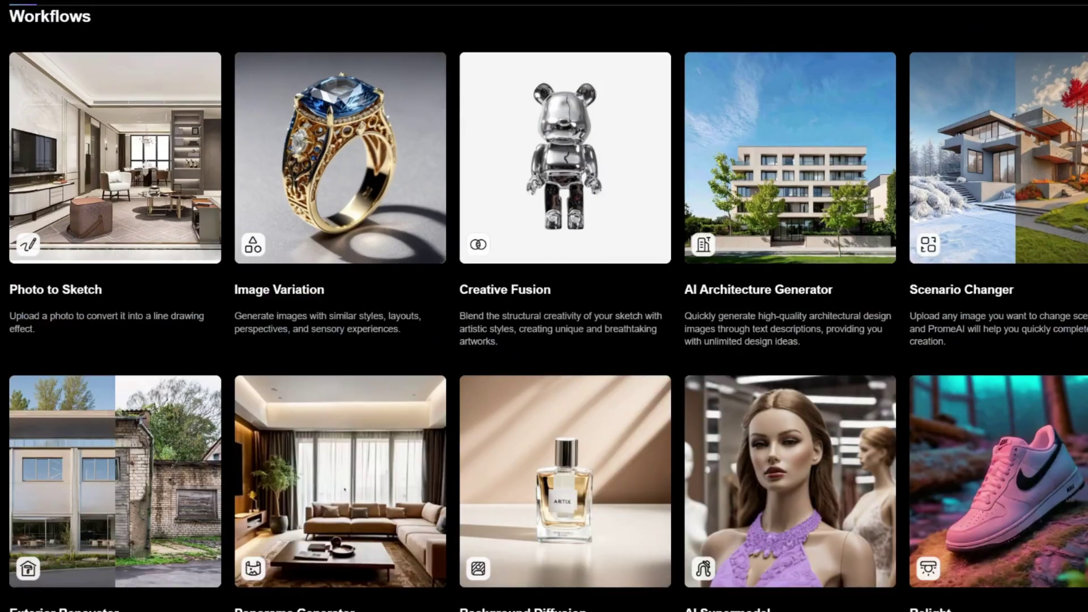
Scroll down through the remaining tools in the Workflows grid
scroll(544, 306, down, 1)
scroll(544, 306, down, 2)
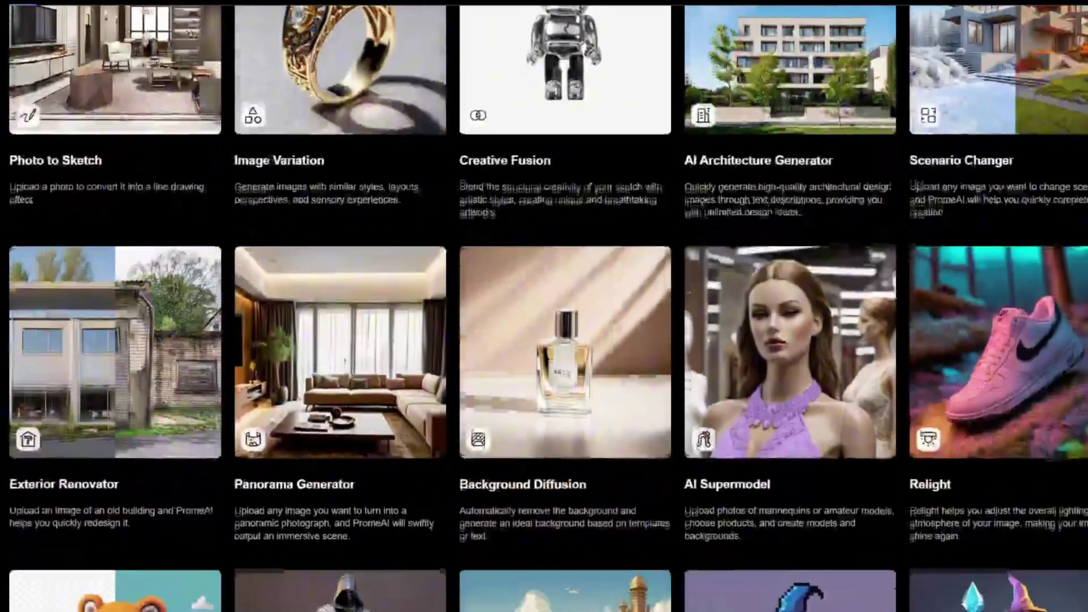
scroll(544, 306, down, 2)
scroll(544, 306, down, 4)
scroll(544, 306, down, 3)
scroll(544, 306, down, 2)
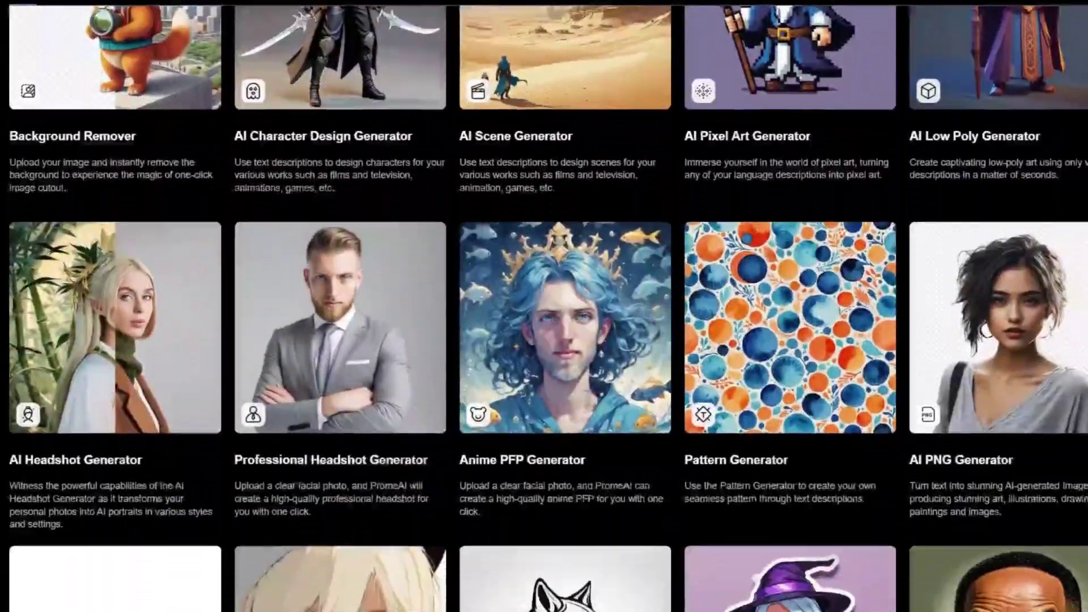
scroll(545, 306, down, 4)
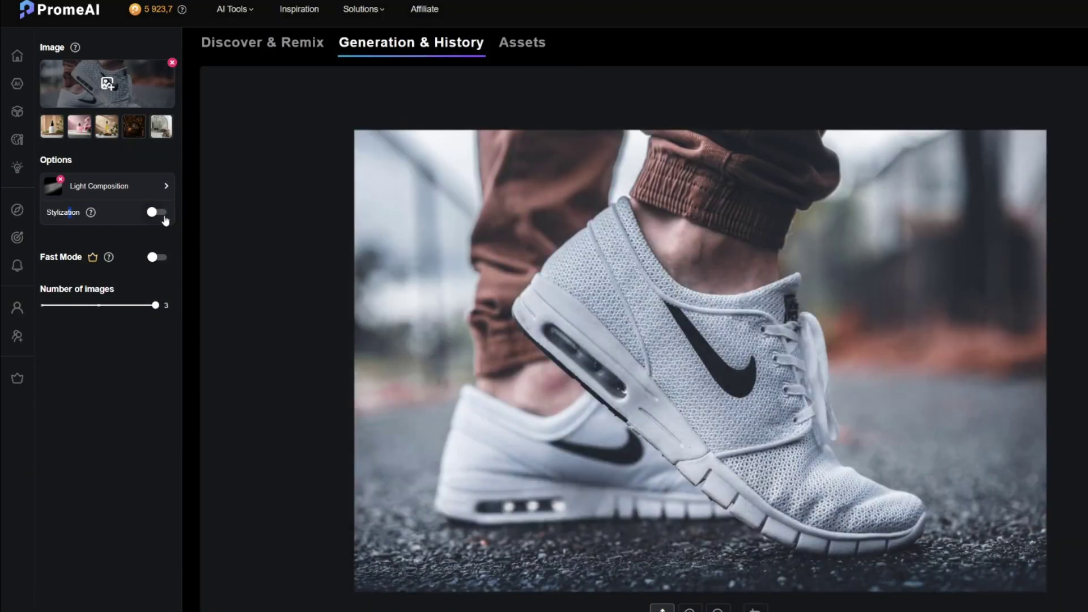
Turn on Stylization, set the relight colour to orange, and view a finished sneaker result
click(157, 213)
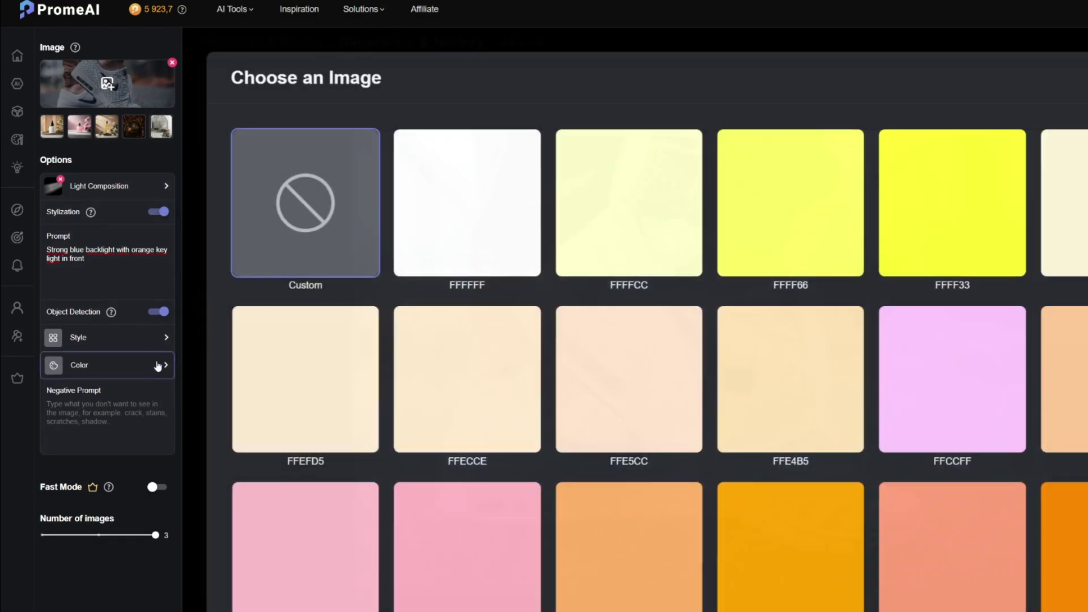
click(792, 545)
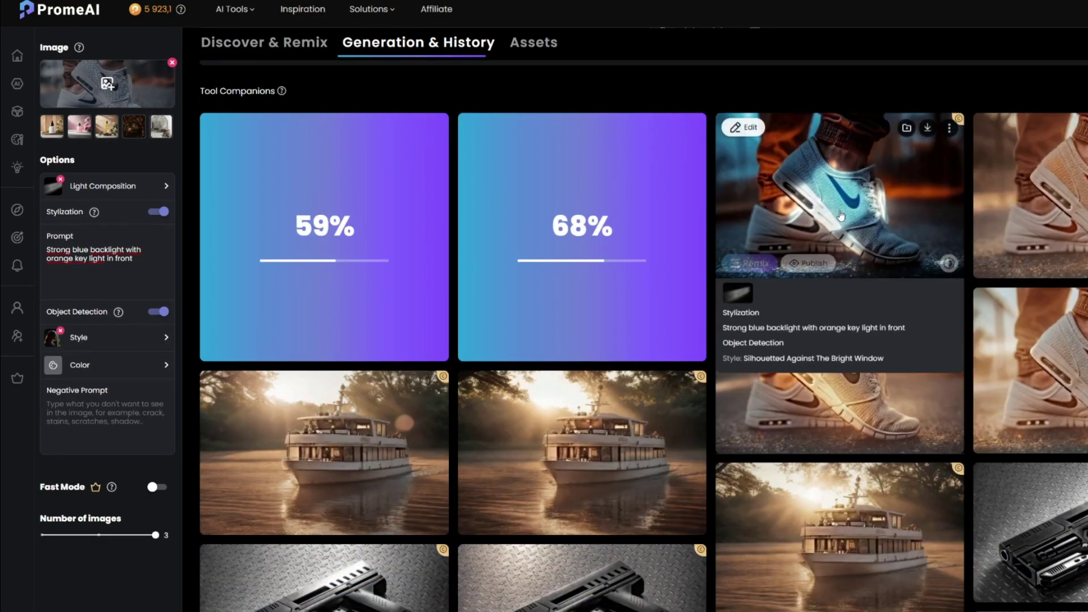
click(731, 368)
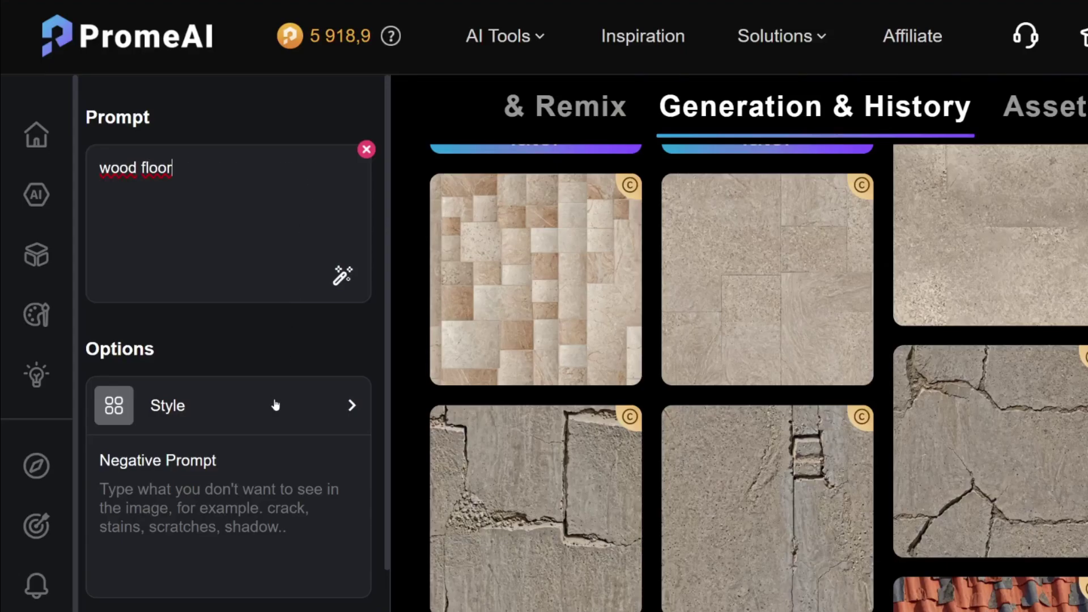
Set the texture style to Realistic Material > Wood
click(275, 404)
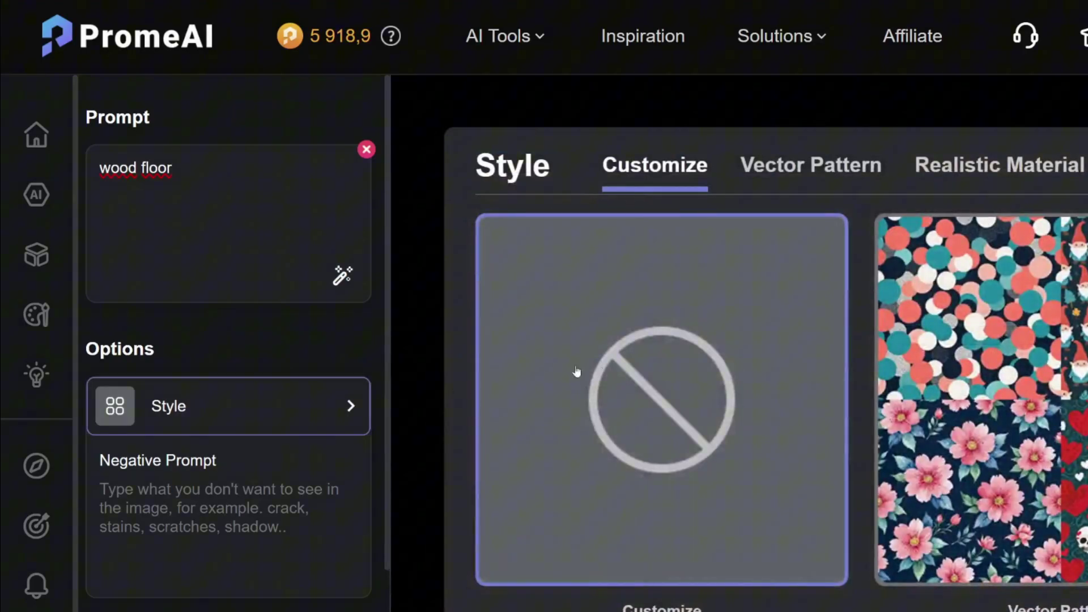
click(935, 150)
click(740, 153)
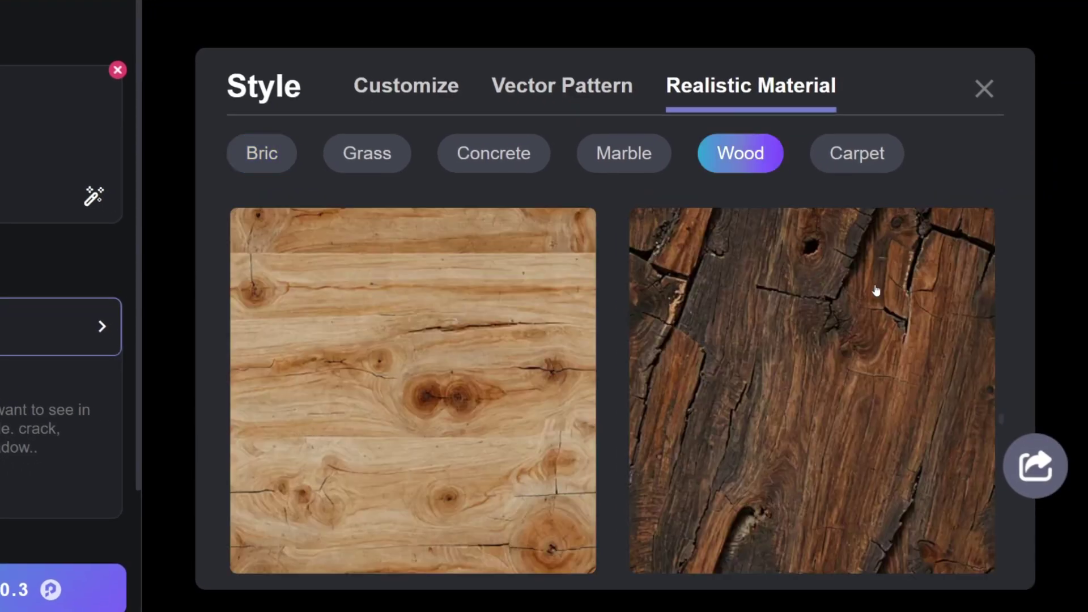
Browse the wood textures and bring up download options for the wood floor texture
scroll(876, 290, down, 5)
scroll(877, 292, down, 5)
scroll(879, 293, down, 5)
scroll(880, 298, down, 5)
scroll(880, 298, down, 5)
scroll(880, 297, down, 5)
scroll(880, 297, down, 5)
scroll(880, 298, down, 5)
scroll(880, 298, down, 5)
scroll(880, 298, down, 5)
scroll(880, 297, up, 3)
scroll(880, 298, up, 1)
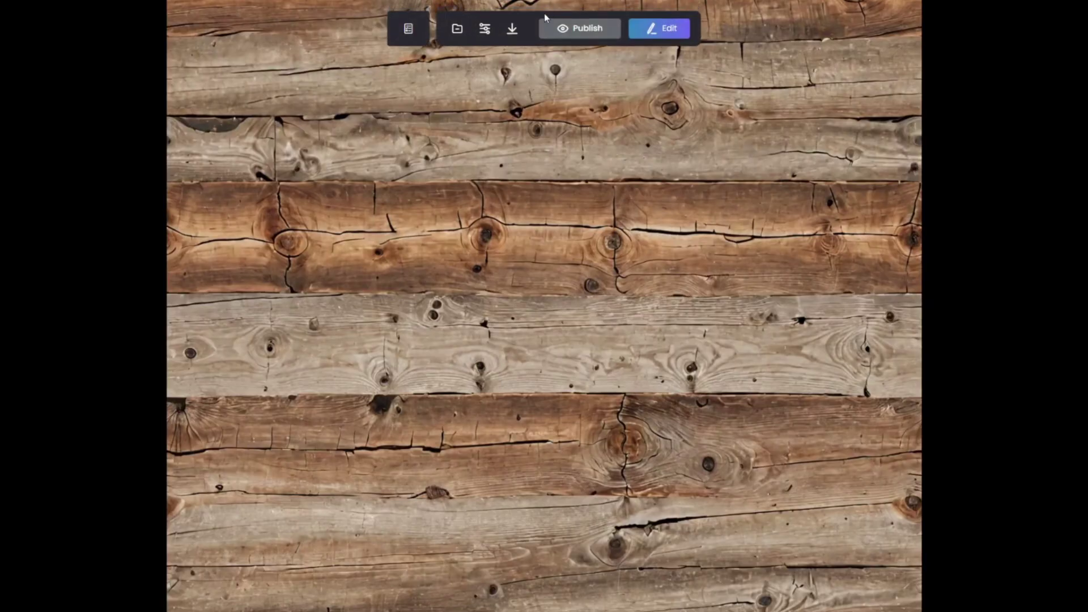
click(512, 28)
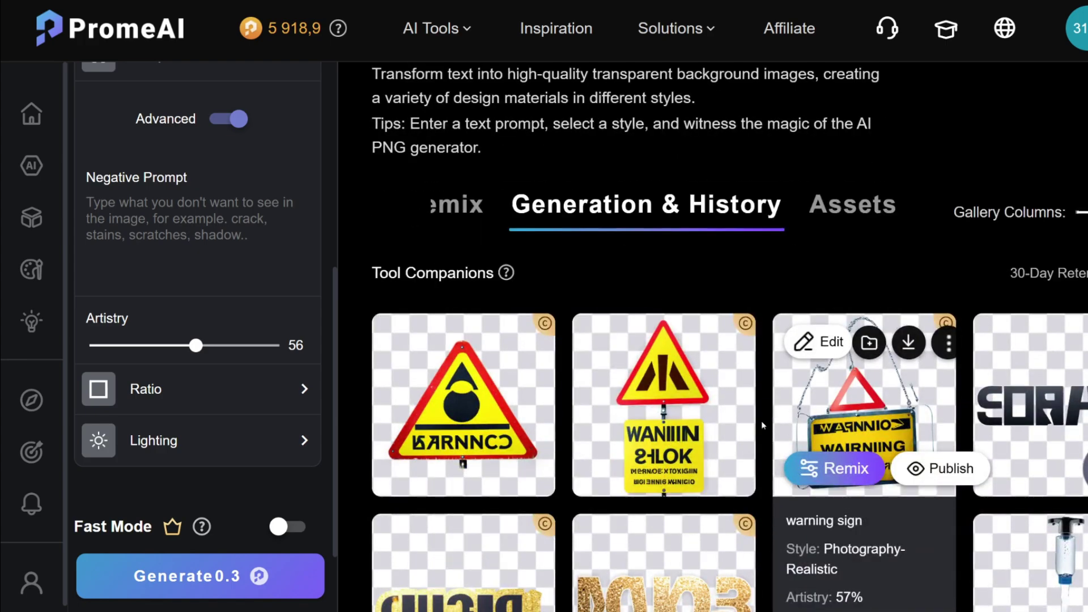
Generate transparent PNG images for the prompt 'crack'
scroll(170, 227, up, 7)
drag(162, 142, 100, 146)
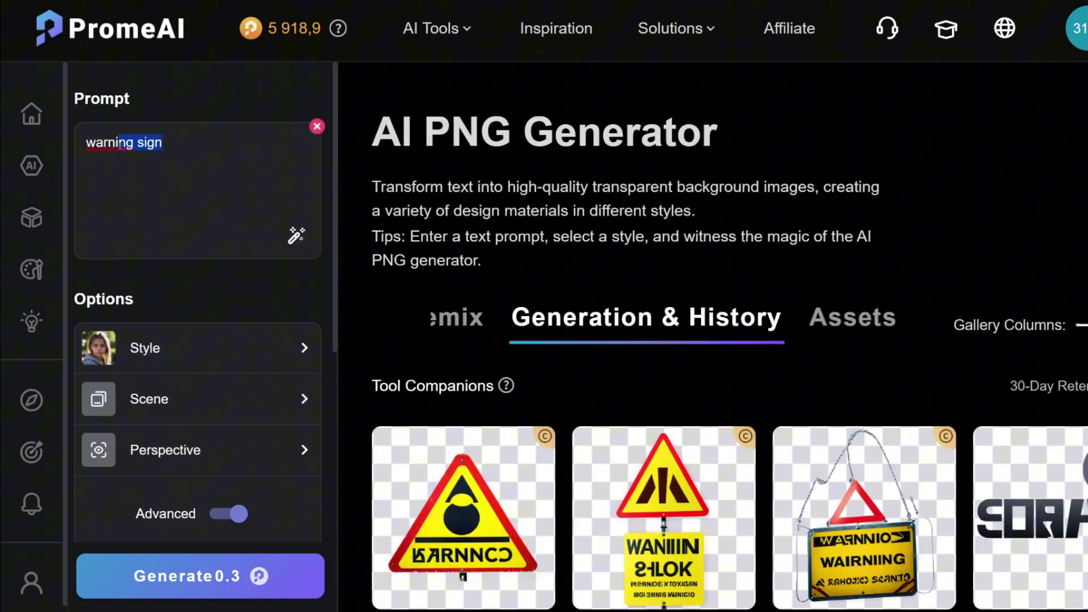
click(200, 576)
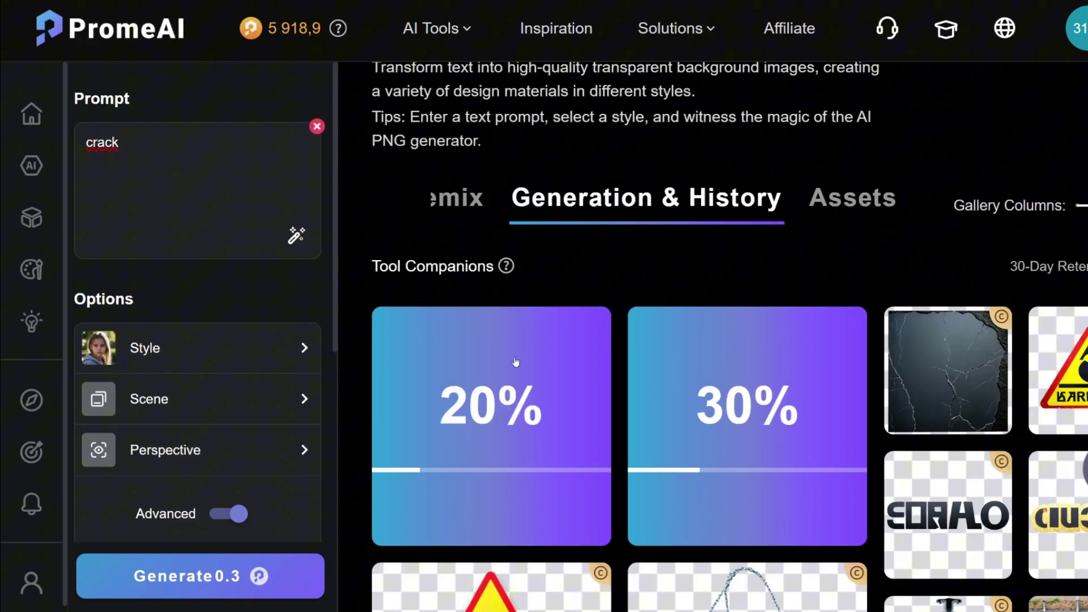
View a crack result, then generate transparent images for 'candle light'
click(665, 372)
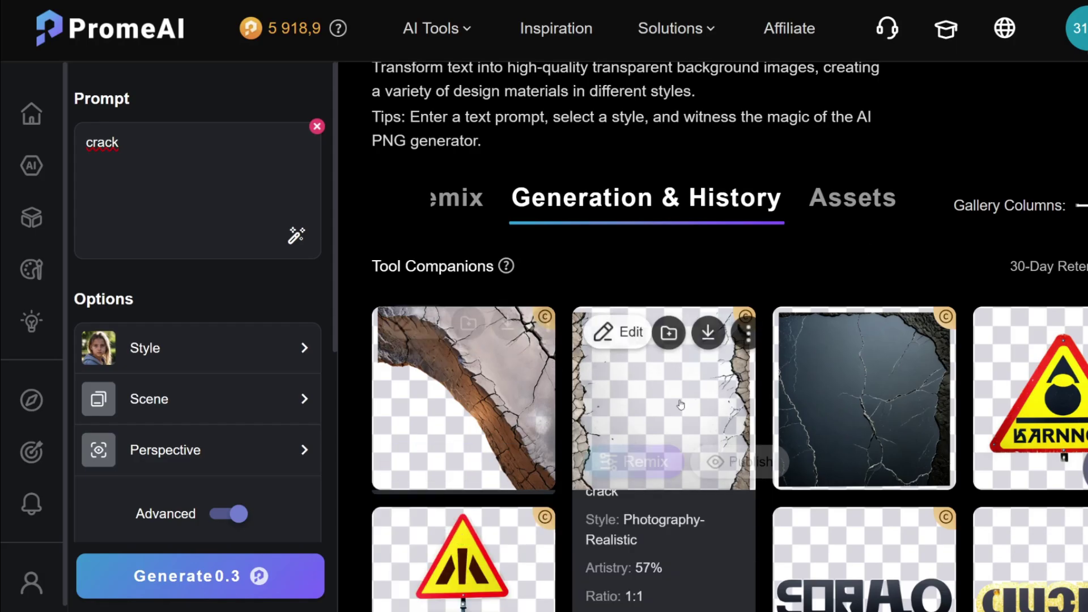
drag(119, 143, 84, 146)
click(262, 574)
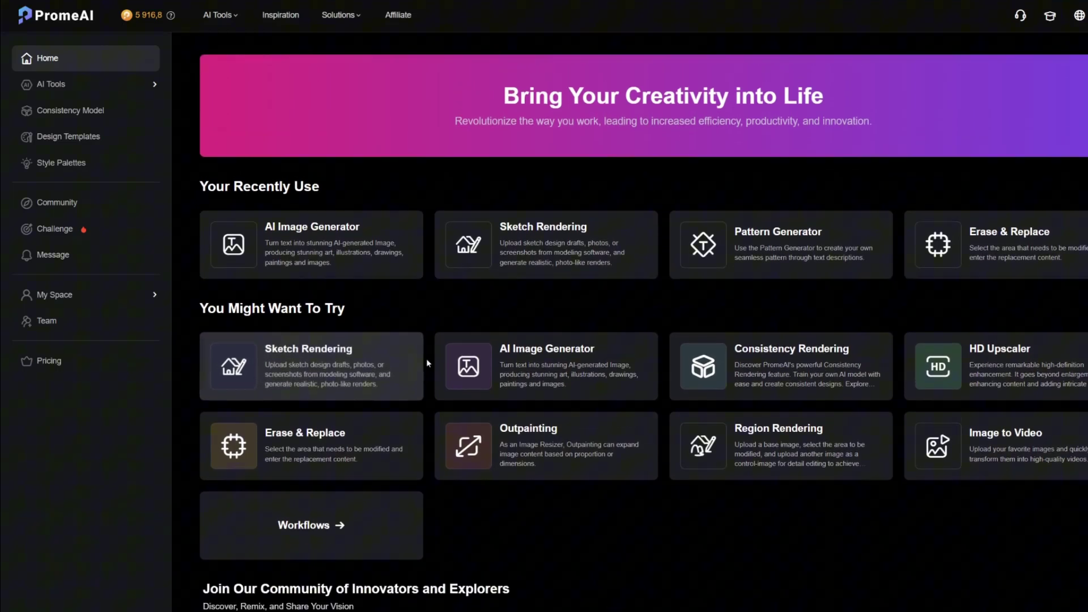
Scroll down the community gallery to the More button and back up
scroll(453, 368, down, 2)
scroll(496, 377, down, 4)
scroll(525, 383, down, 3)
scroll(526, 384, down, 4)
scroll(652, 380, down, 3)
scroll(782, 376, down, 3)
scroll(938, 369, down, 3)
scroll(938, 369, down, 3)
scroll(935, 367, down, 3)
scroll(929, 366, down, 3)
scroll(922, 363, down, 3)
scroll(923, 363, down, 3)
scroll(765, 380, down, 2)
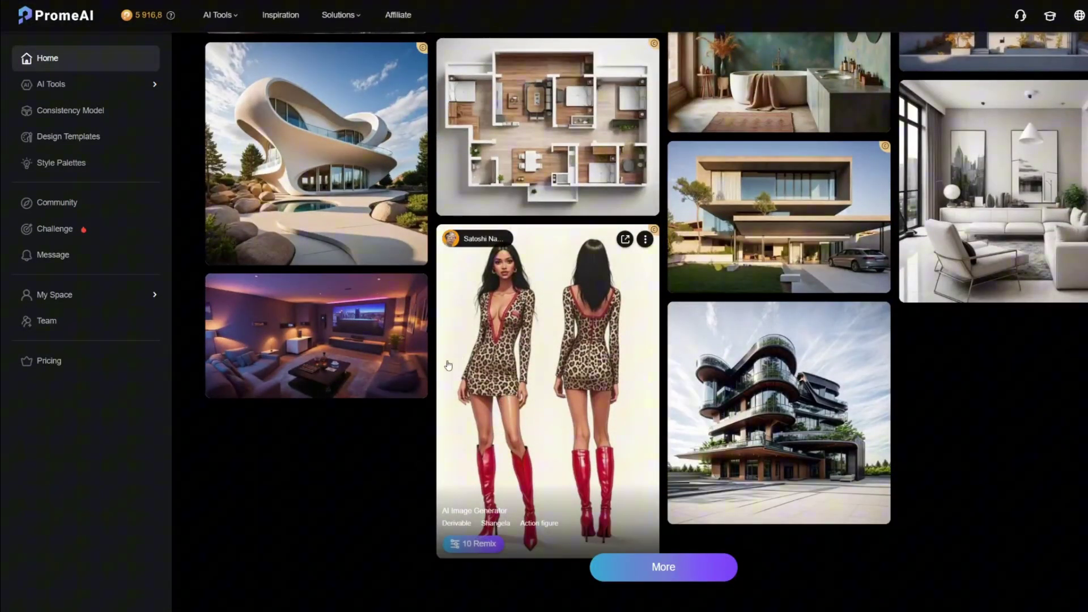
scroll(443, 370, up, 3)
scroll(488, 405, up, 3)
scroll(538, 442, up, 3)
scroll(584, 479, up, 3)
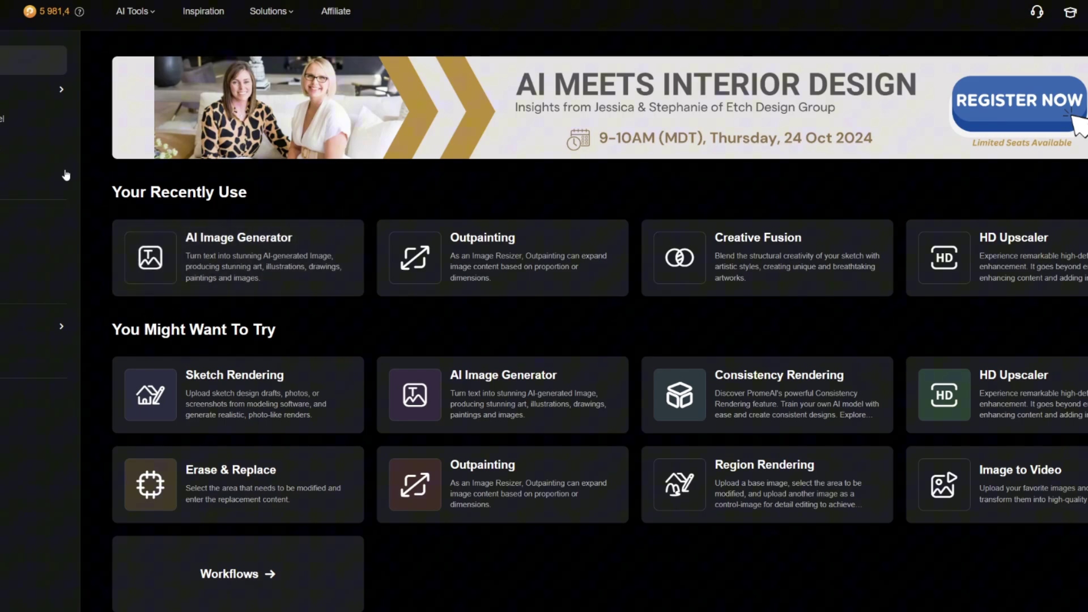
mouse_move(146, 15)
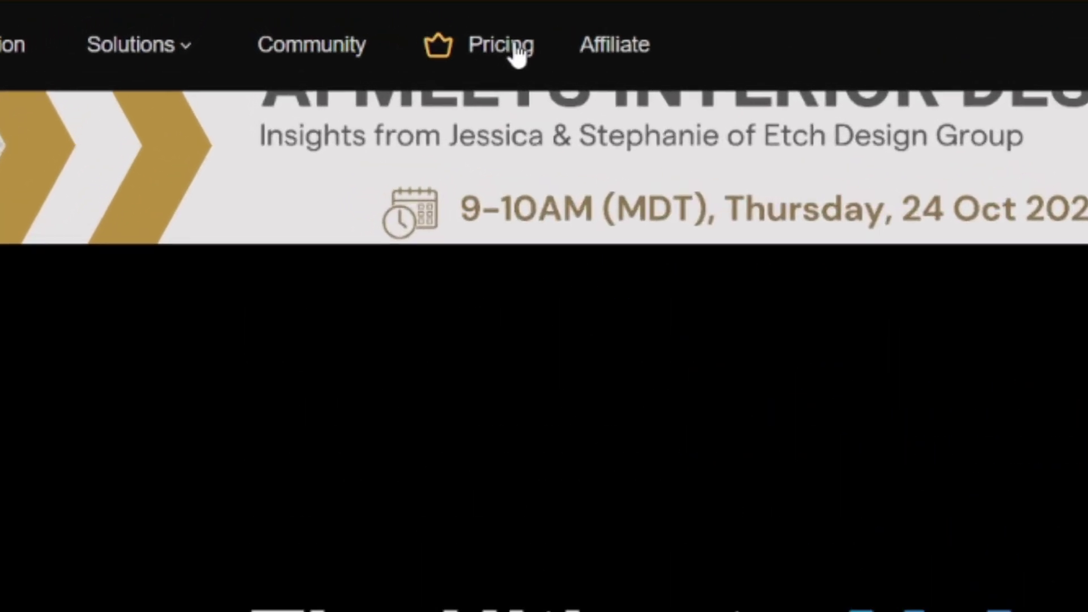
Open the Purchase page and enter the gift code 'GRAFFINI' under Redeem a Code
click(517, 49)
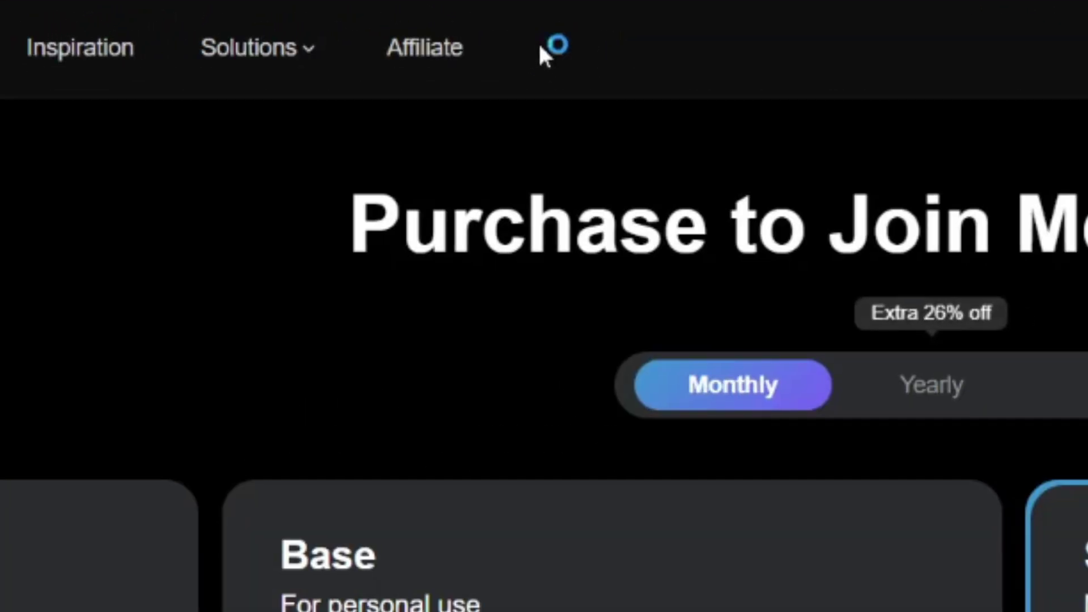
scroll(647, 461, down, 5)
scroll(646, 461, down, 3)
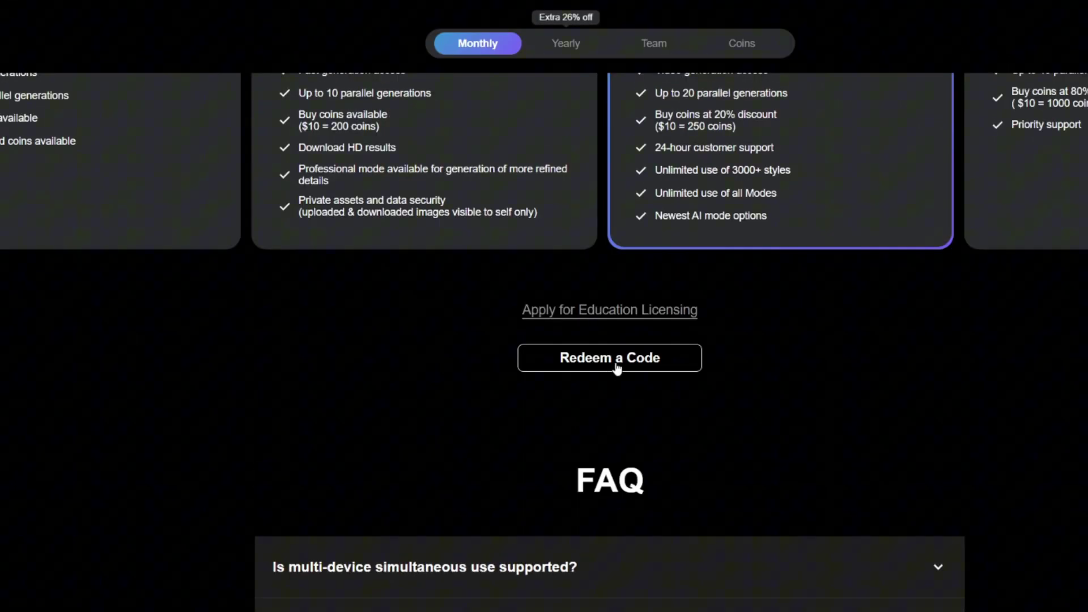
click(617, 369)
text(GRAFFINI)
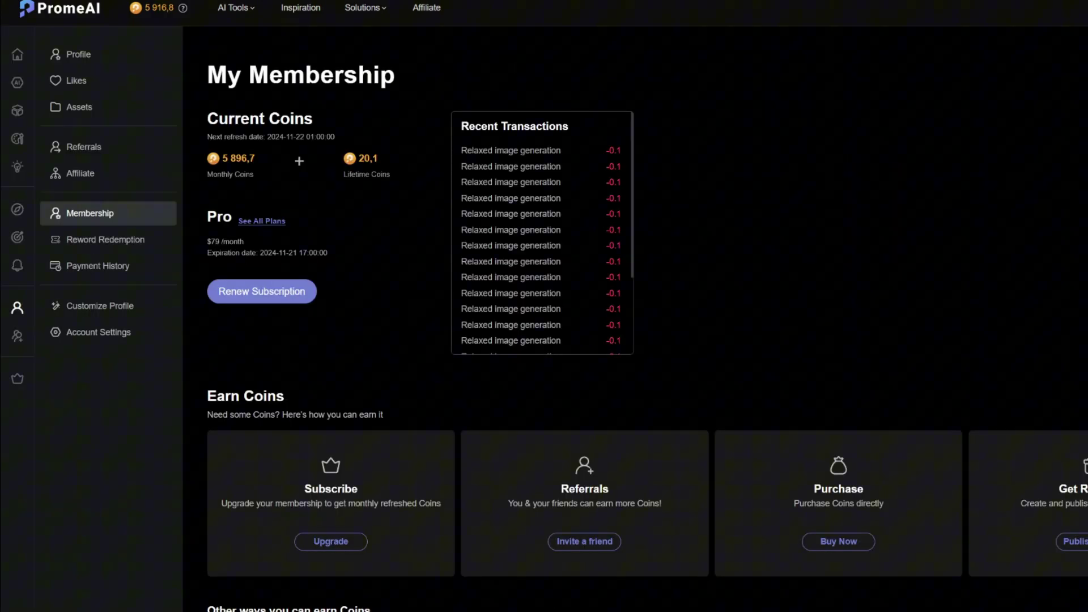
Scroll through the monthly plan cards from Free to Pro
scroll(692, 475, down, 3)
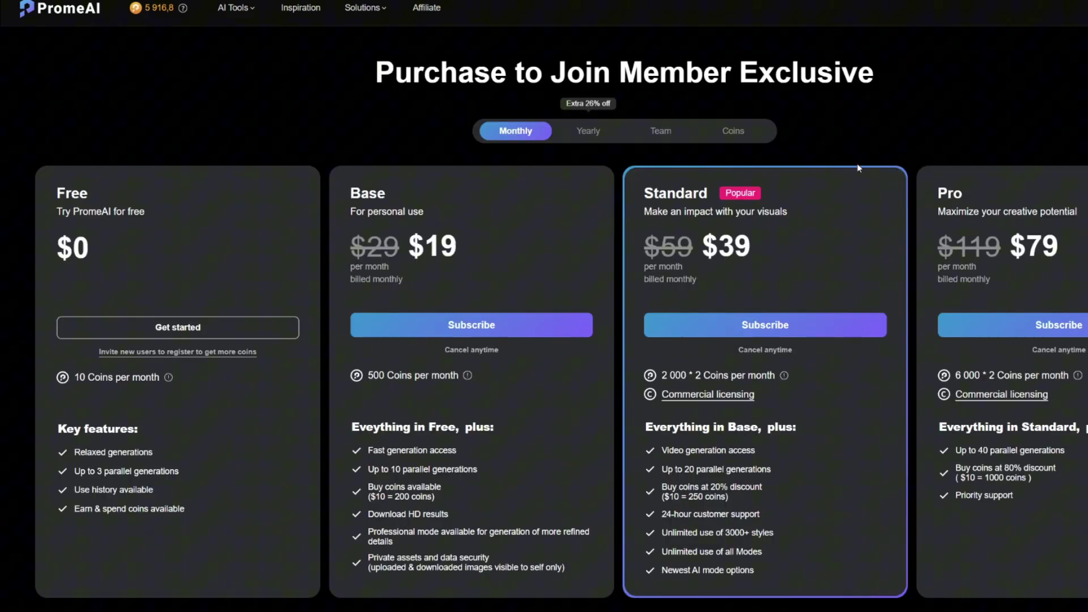
click(671, 135)
click(588, 131)
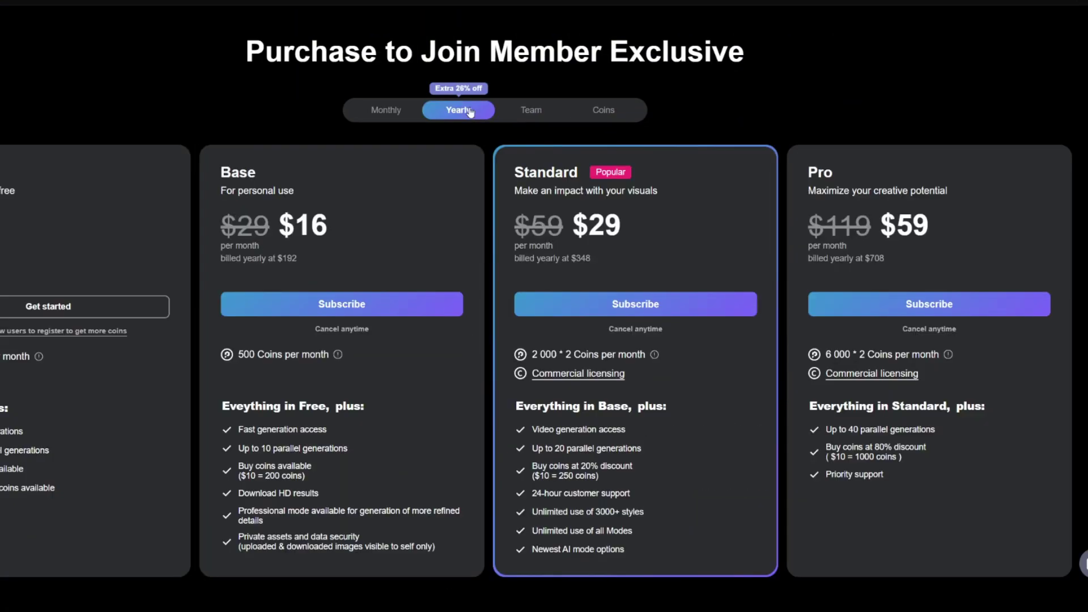
click(403, 116)
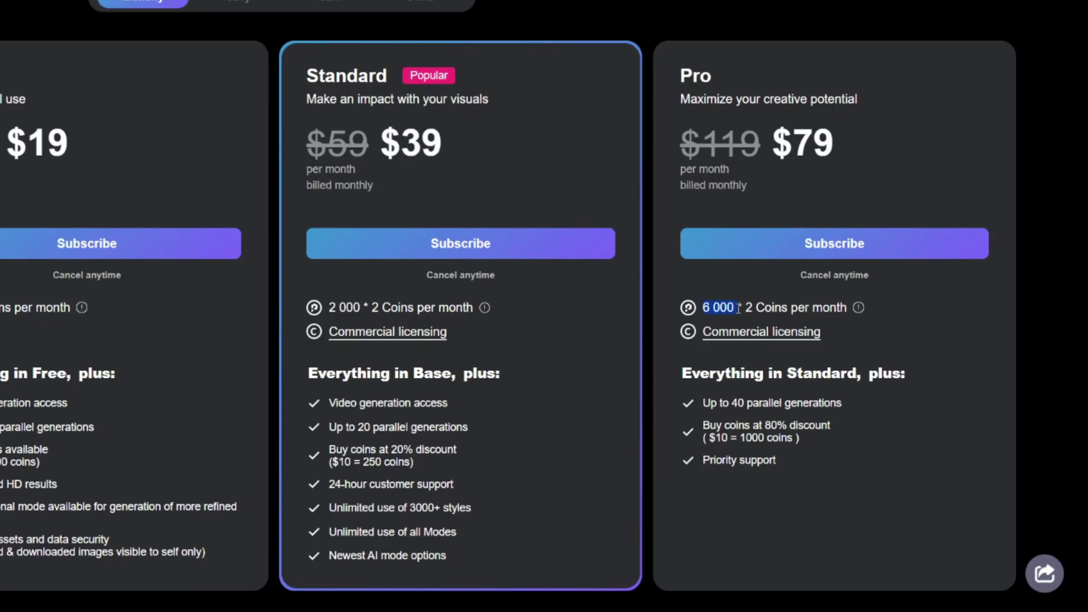
click(860, 337)
scroll(747, 479, down, 2)
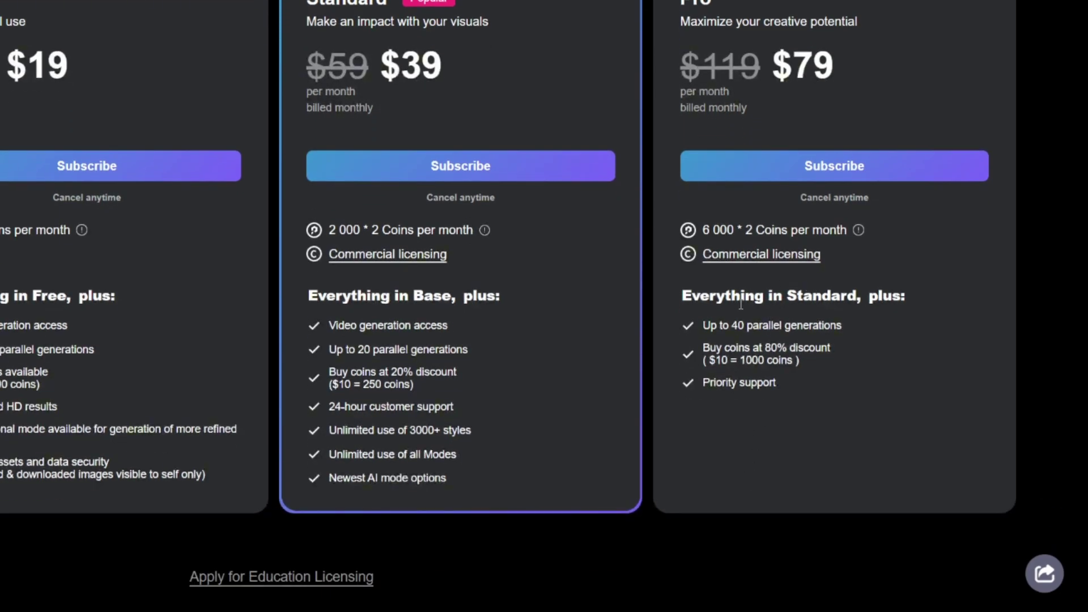
scroll(638, 249, up, 2)
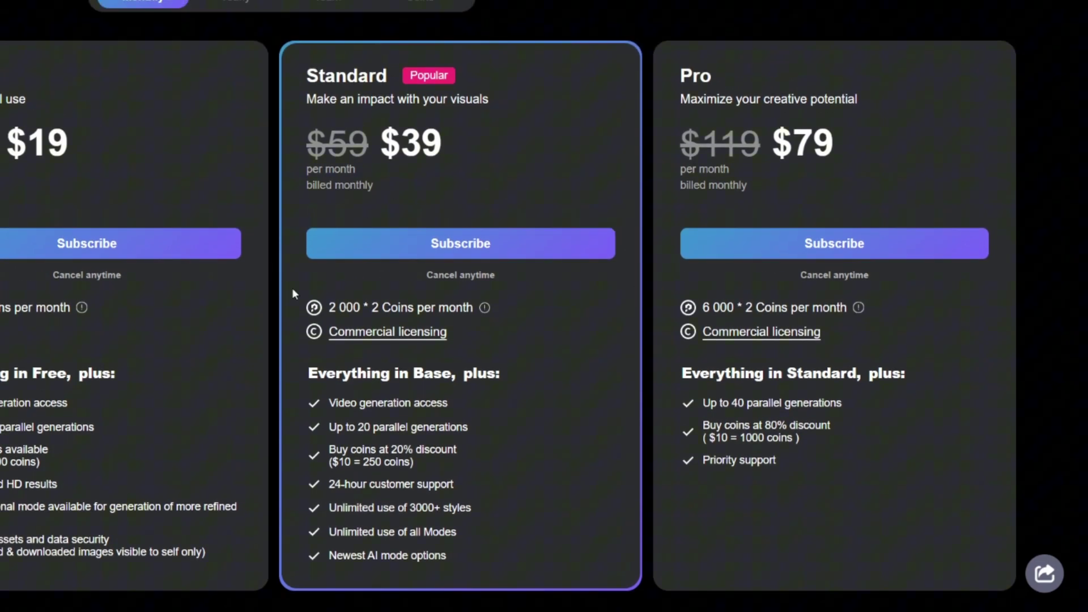